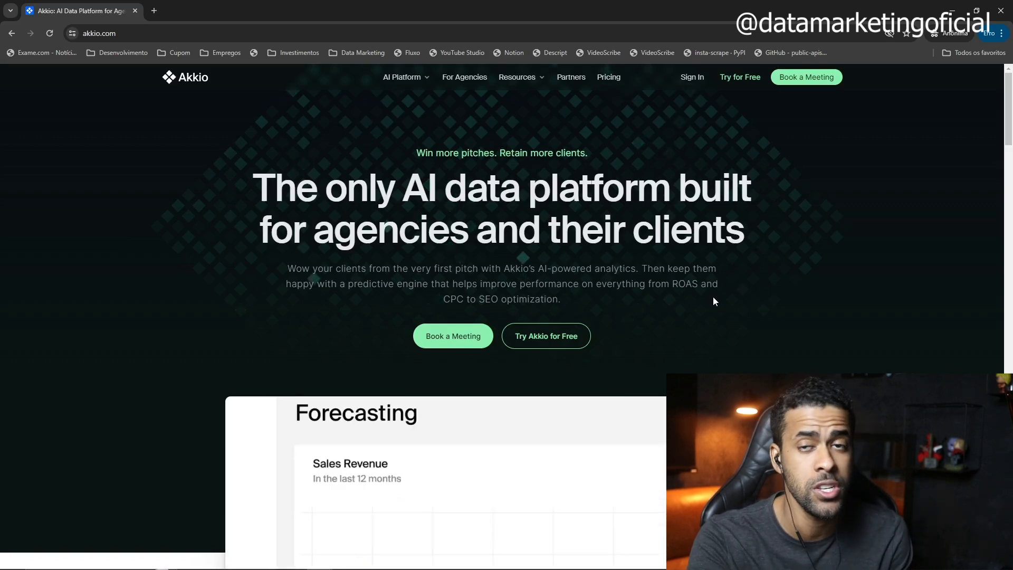
Step: Examine the Akkio home page, from the forecasting showcase through the opportunity section to the news section
scroll(702, 306, down, 2)
scroll(703, 310, down, 5)
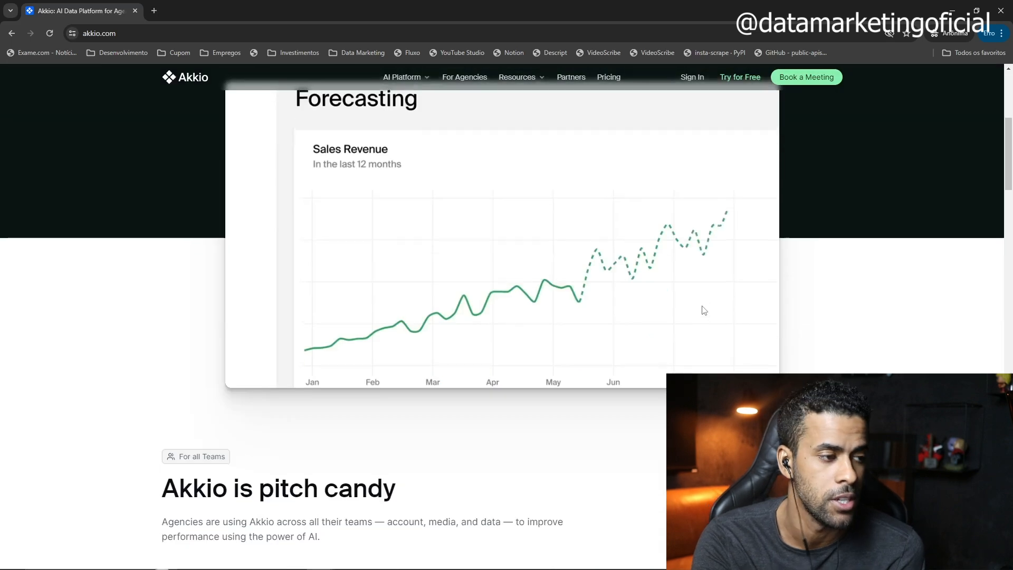
scroll(335, 290, up, 3)
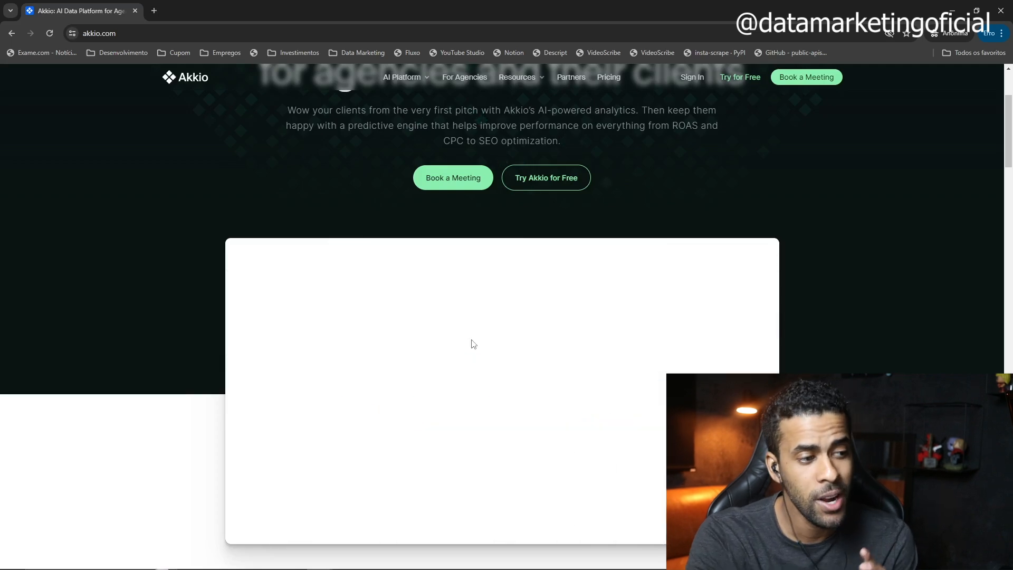
scroll(493, 349, up, 2)
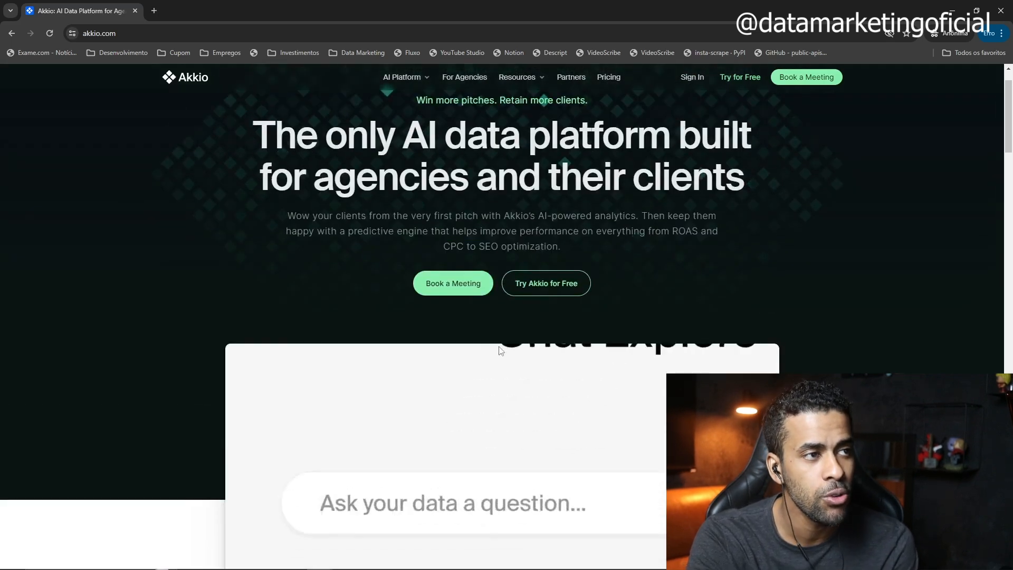
scroll(542, 313, down, 4)
scroll(542, 314, down, 18)
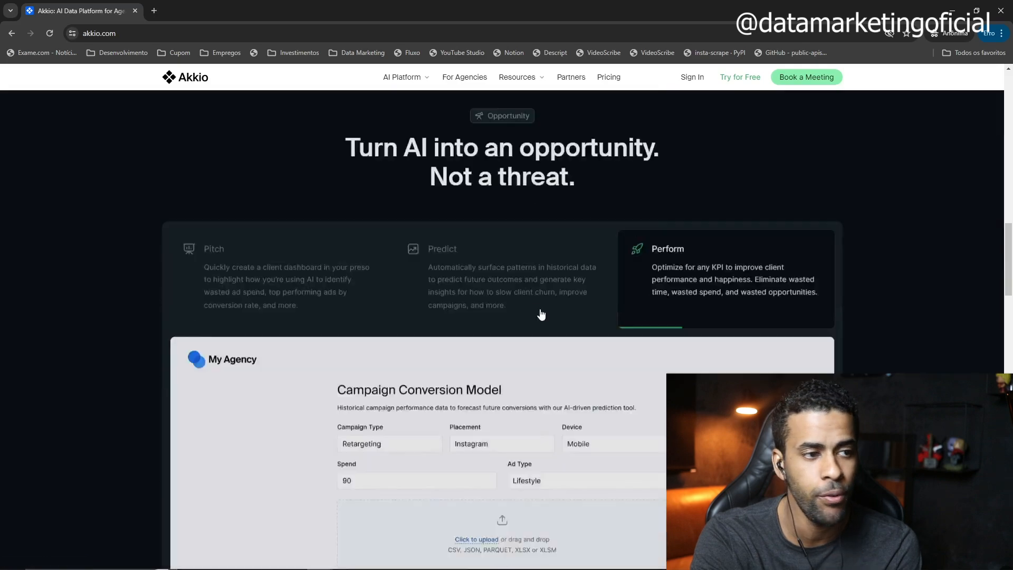
scroll(540, 315, down, 12)
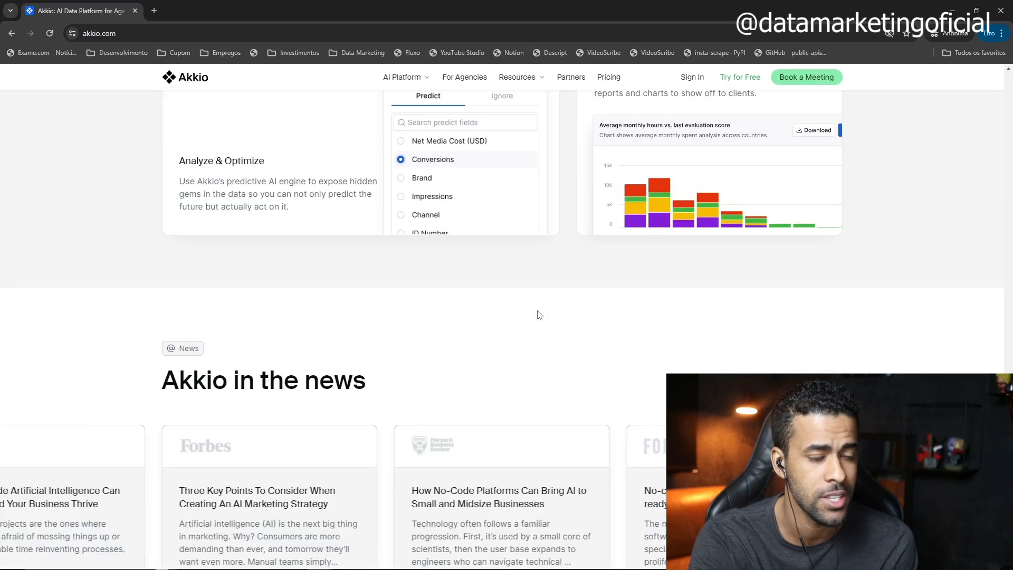
scroll(539, 314, up, 15)
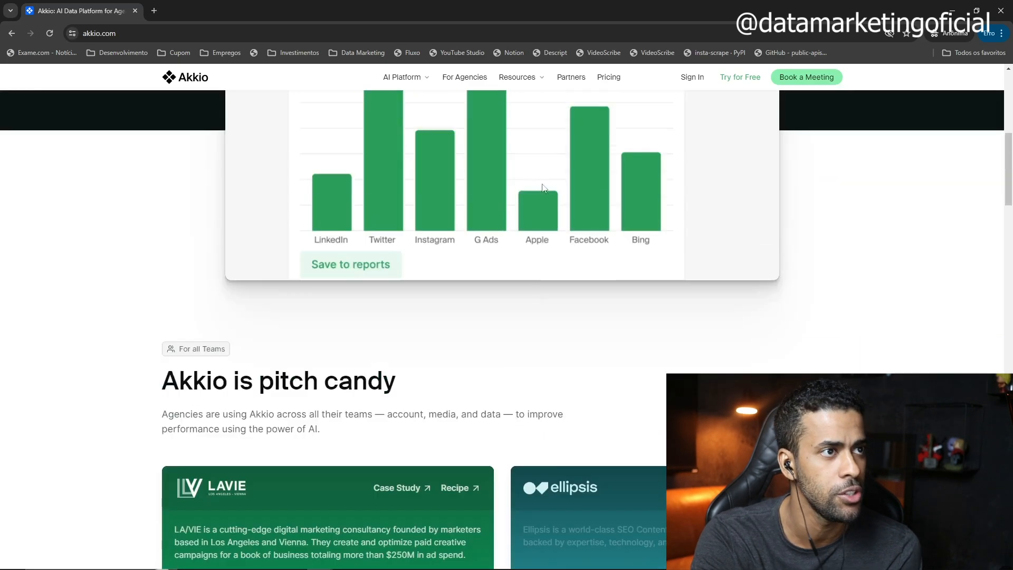
scroll(542, 199, up, 3)
Step: Open the AI platform's Integrations page and look through the data sources it offers
mouse_move(427, 80)
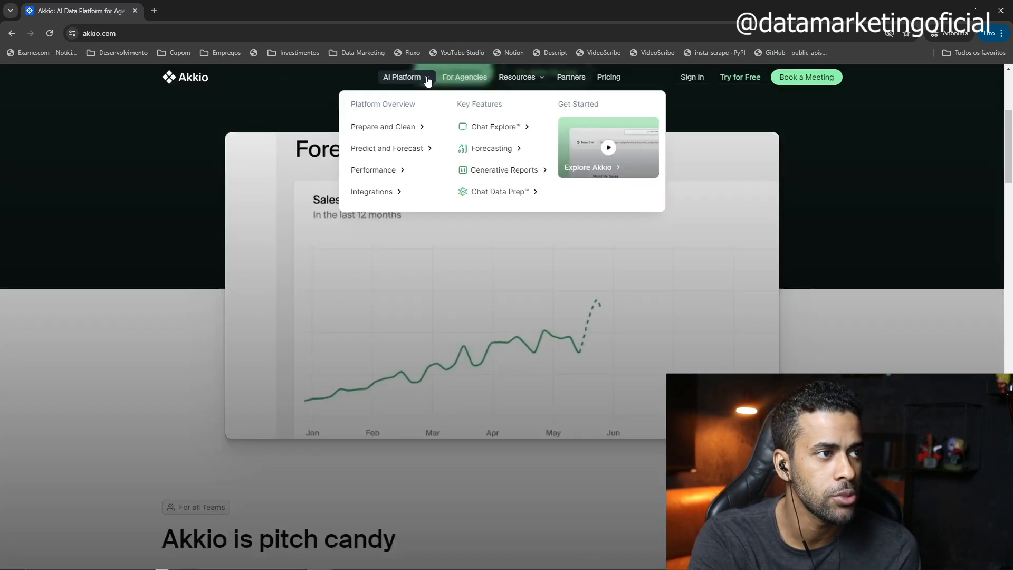
click(395, 193)
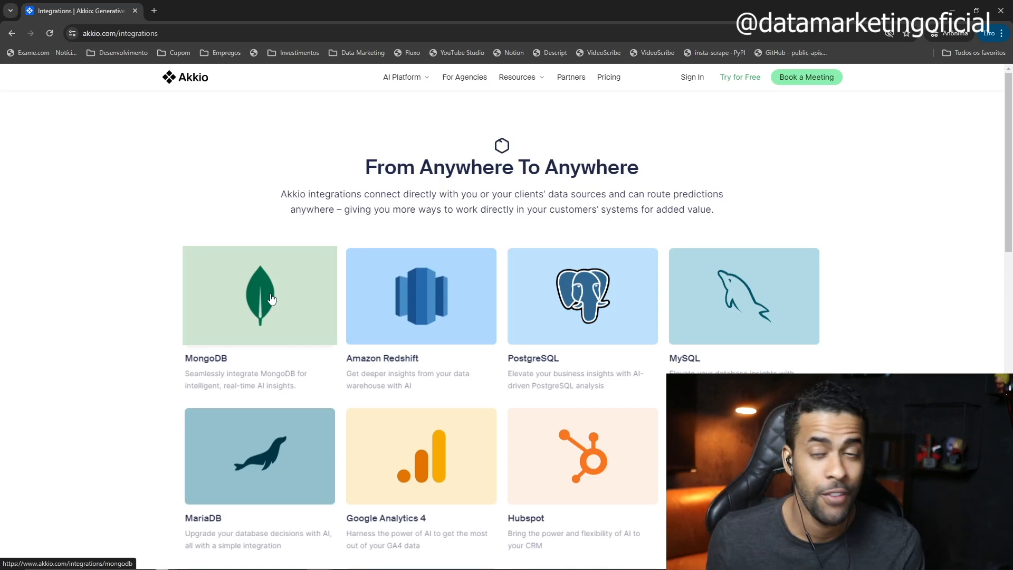
scroll(289, 301, down, 5)
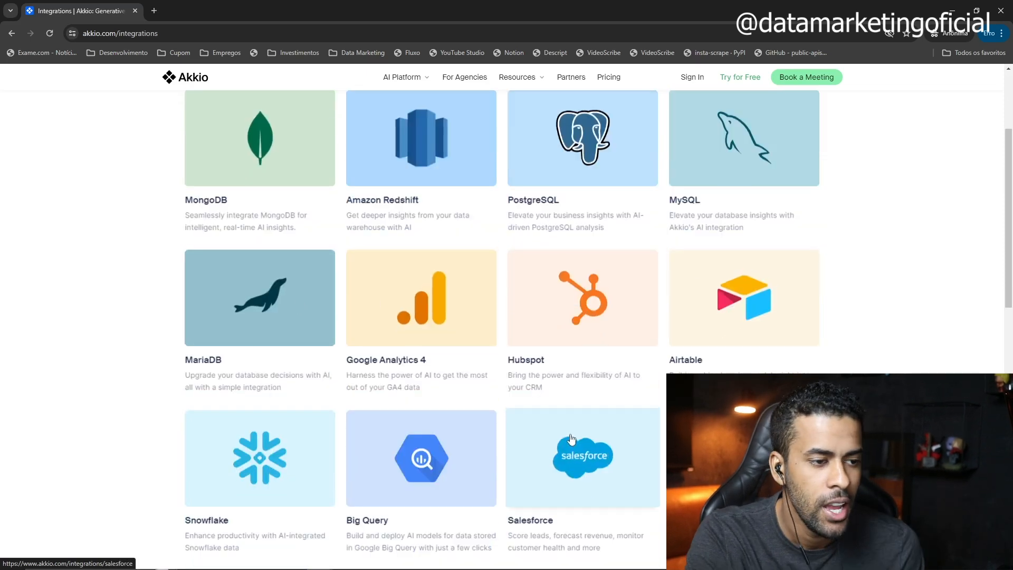
scroll(353, 327, down, 2)
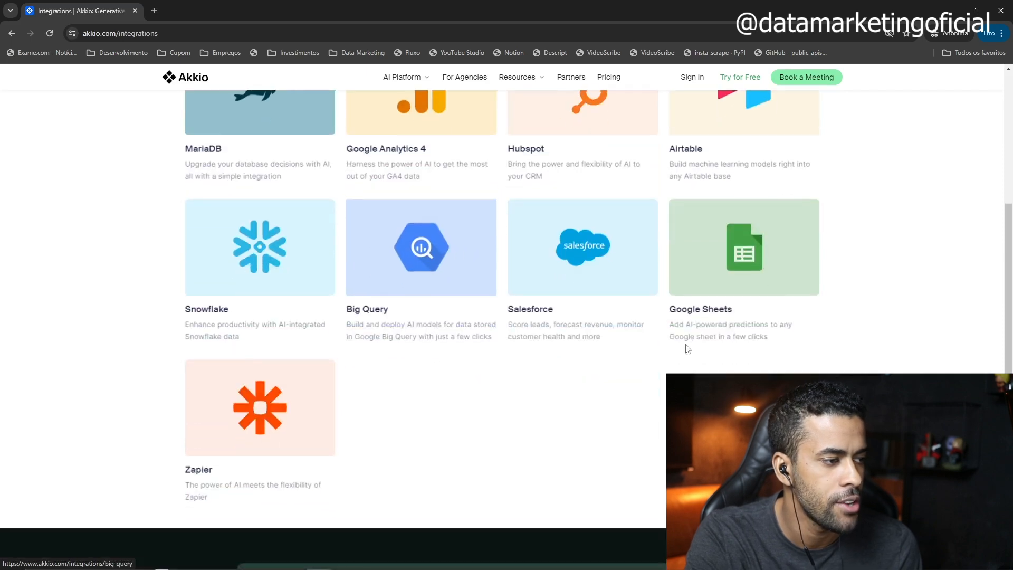
scroll(838, 338, up, 6)
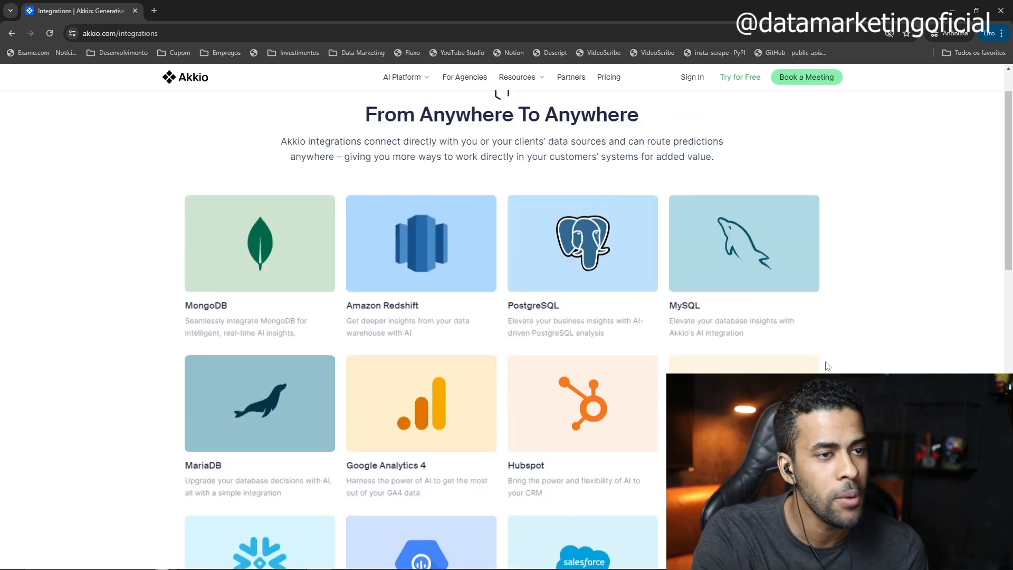
scroll(827, 365, down, 3)
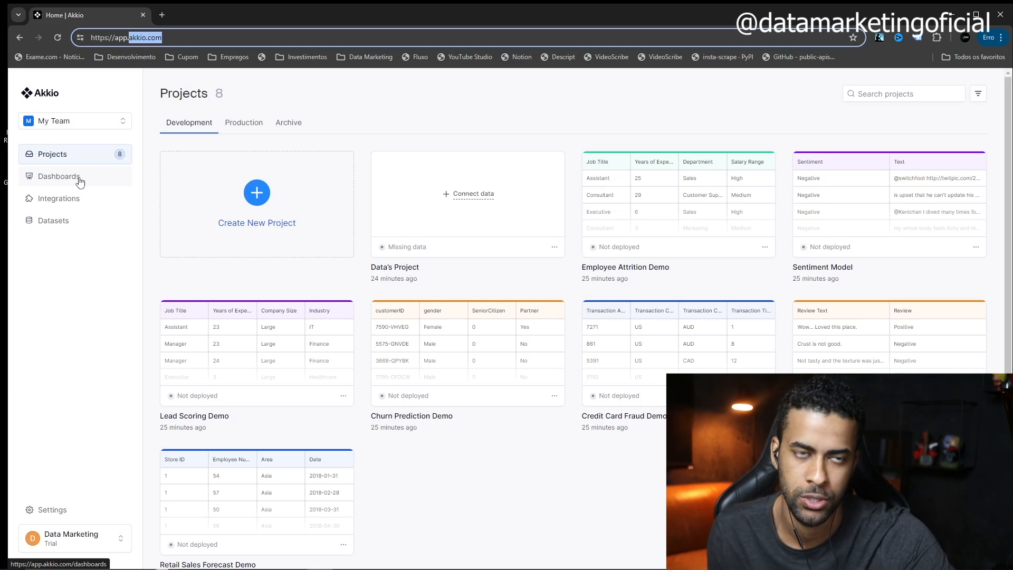
Step: View the workspace's integrations and datasets, and return to the projects overview
click(74, 200)
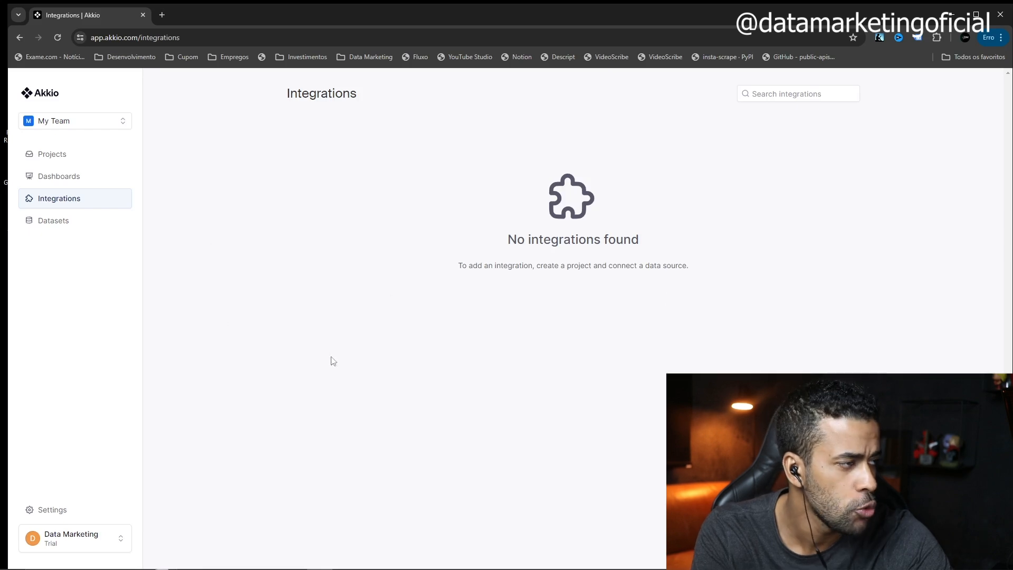
click(98, 223)
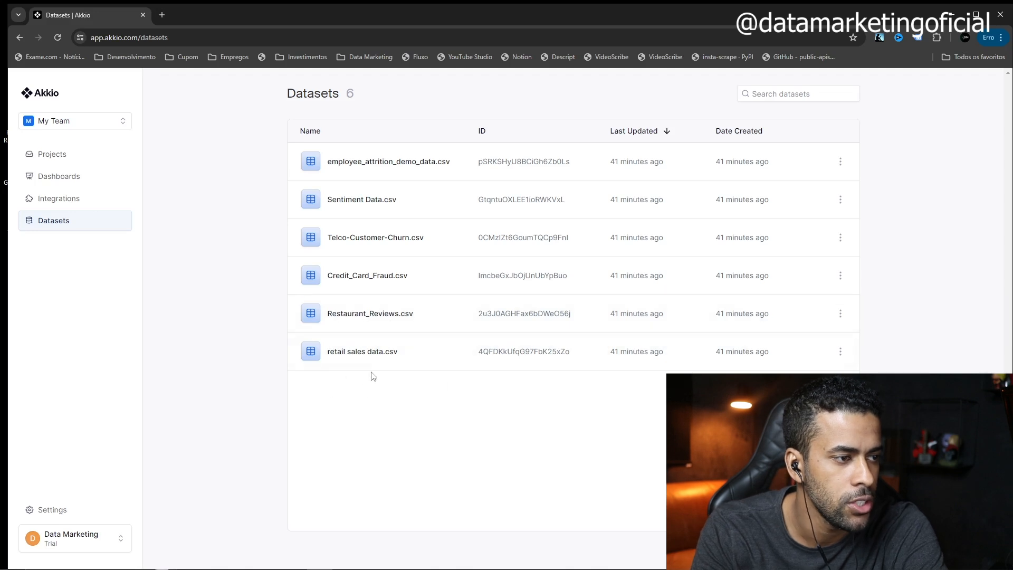
click(80, 159)
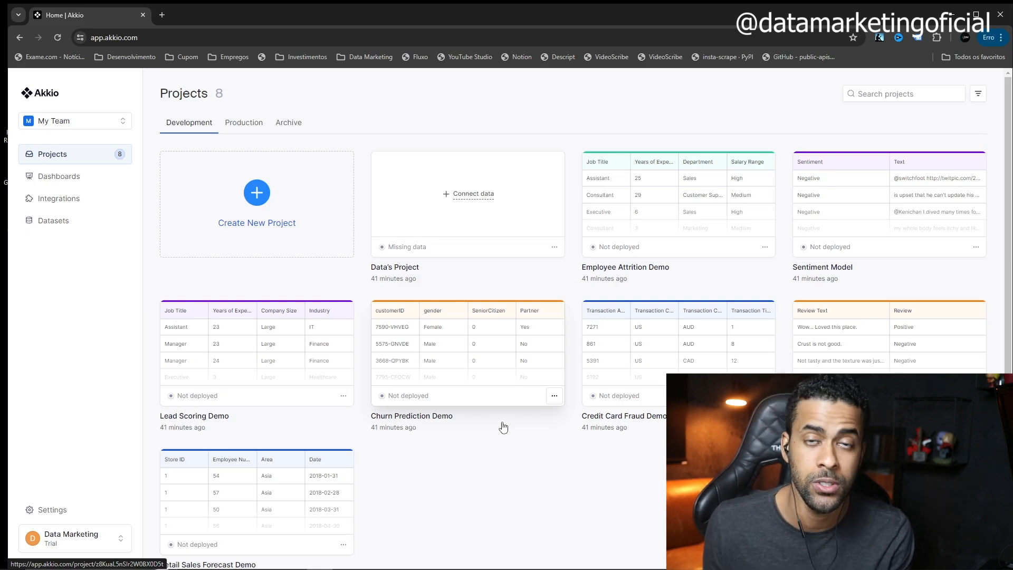
Step: Open the Churn Prediction Demo project and look across all columns of its customer dataset
click(459, 364)
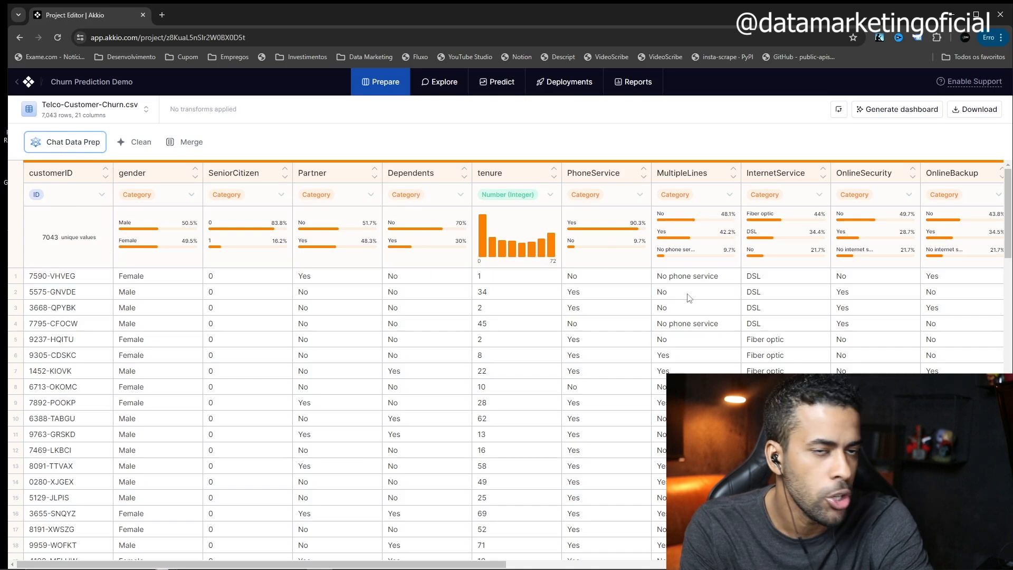
drag(450, 565, 939, 565)
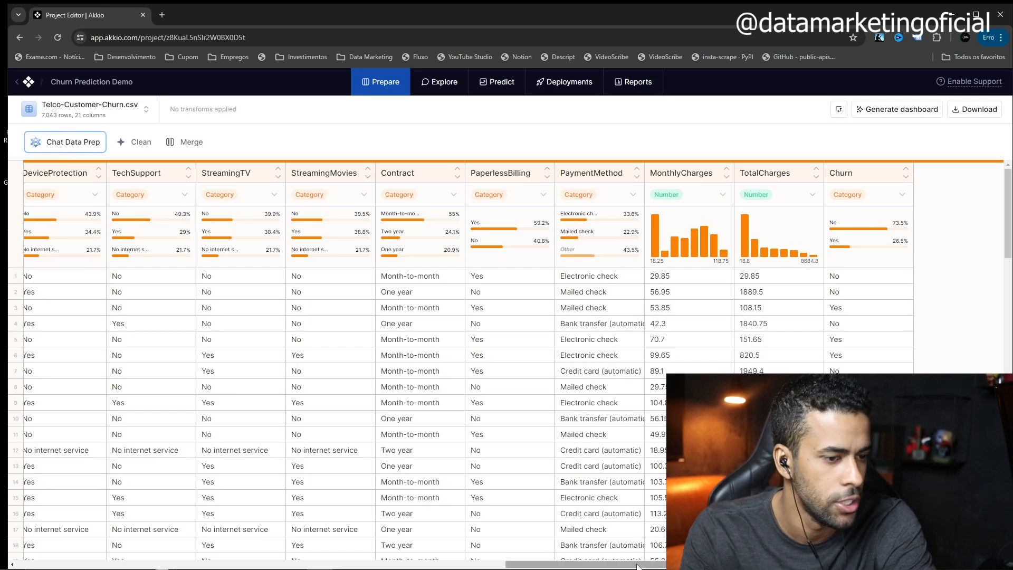
drag(640, 564, 163, 564)
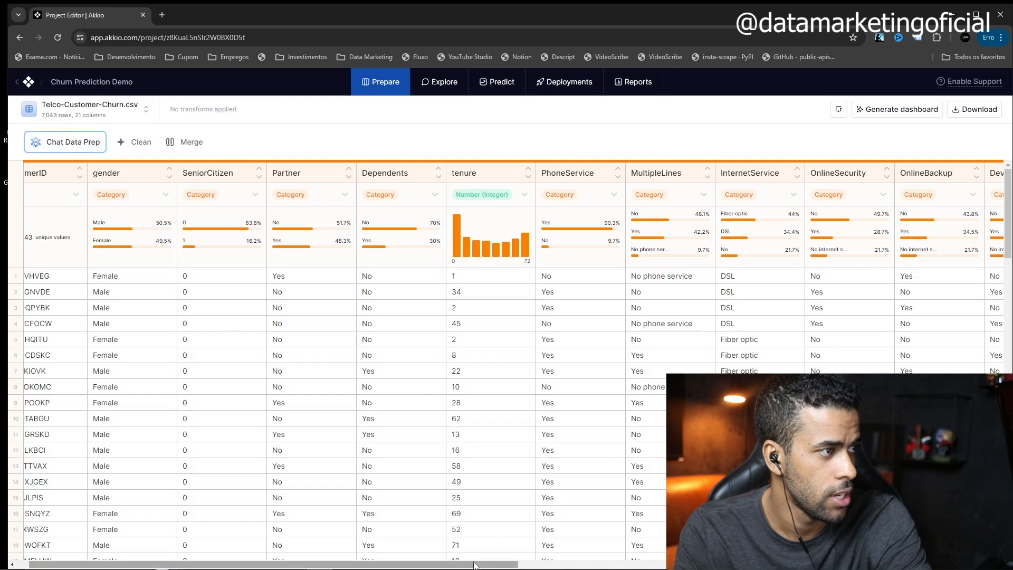
drag(474, 564, 462, 564)
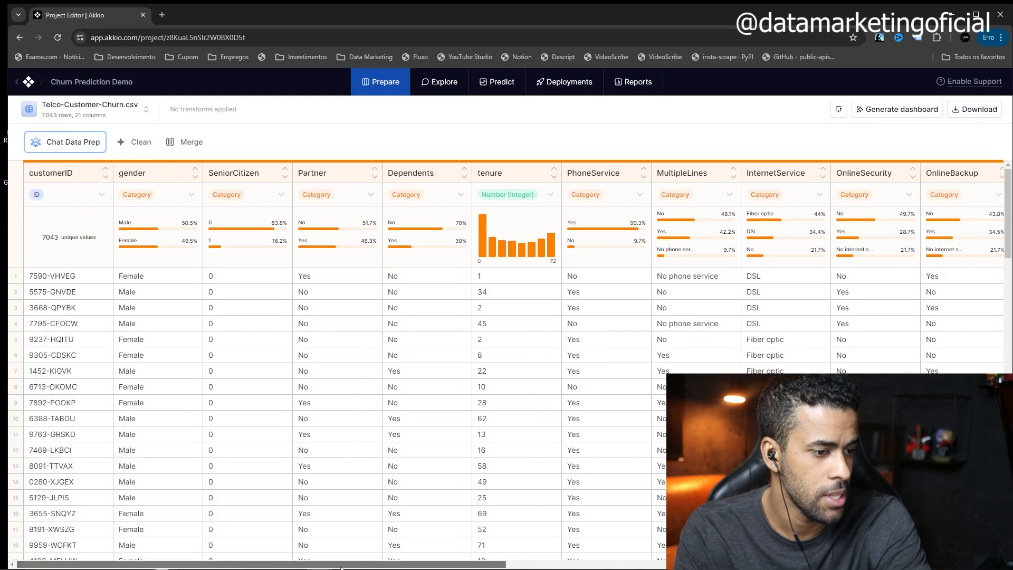
Step: Remove the Partner column with Chat Data Prep, using the prompt "remova a coluna partner", and apply the transform
click(72, 144)
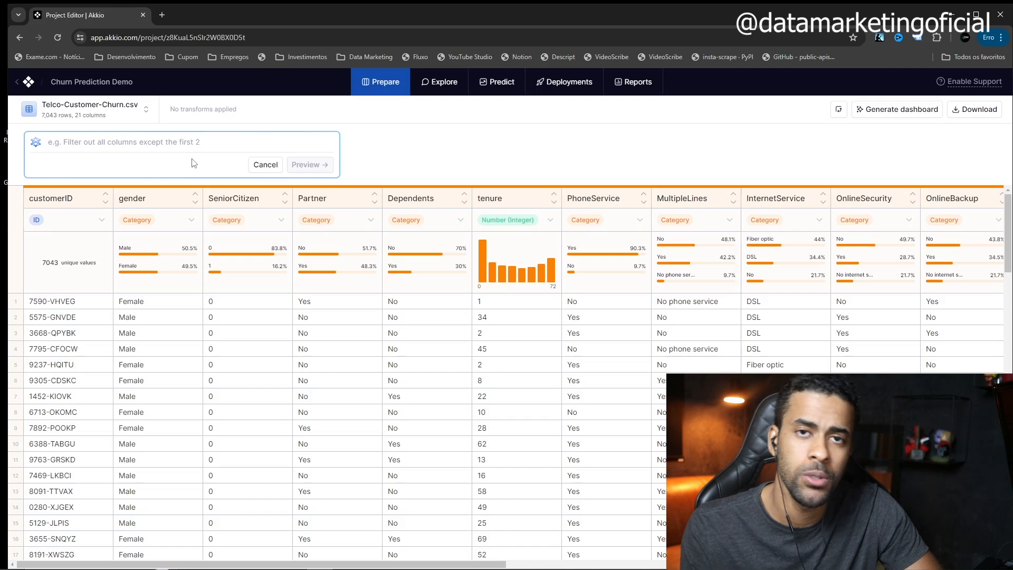
text(rem)
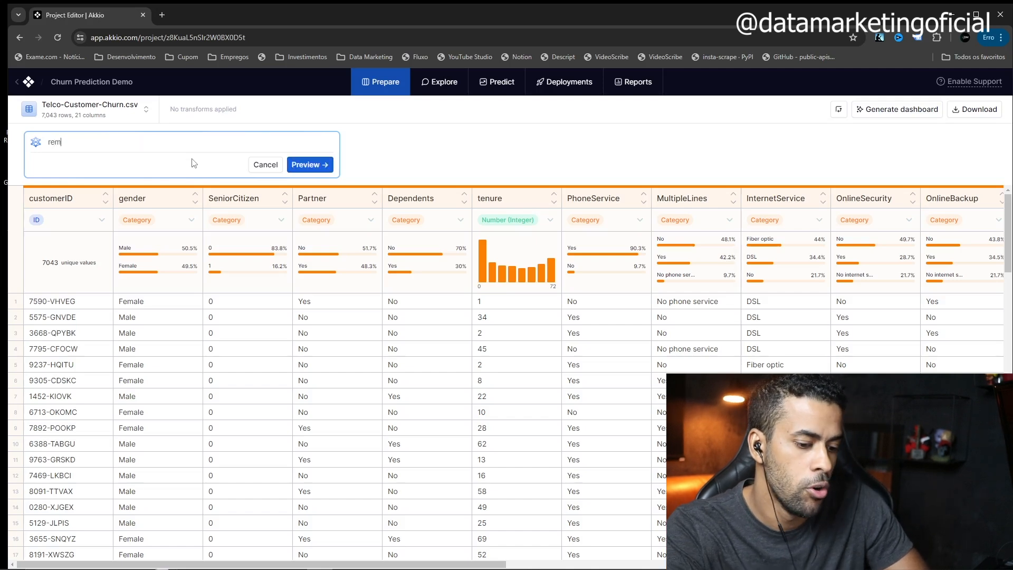
text(ova a coluna partner)
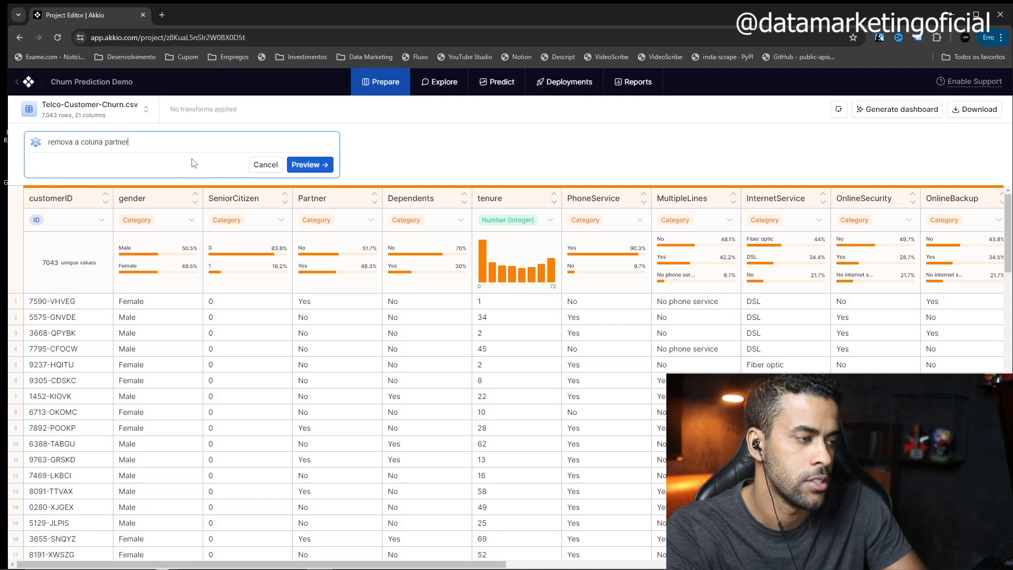
click(308, 165)
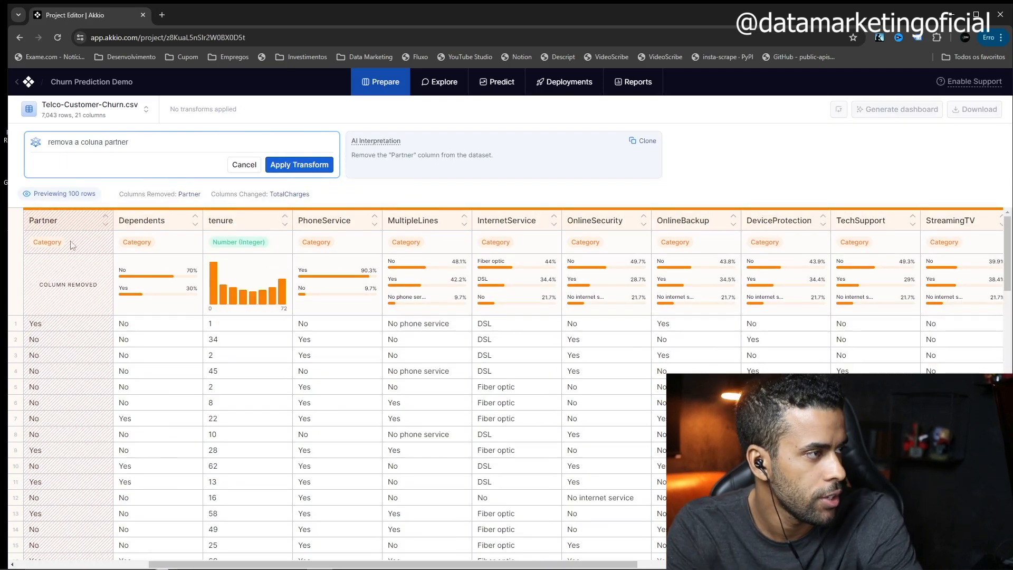
click(287, 165)
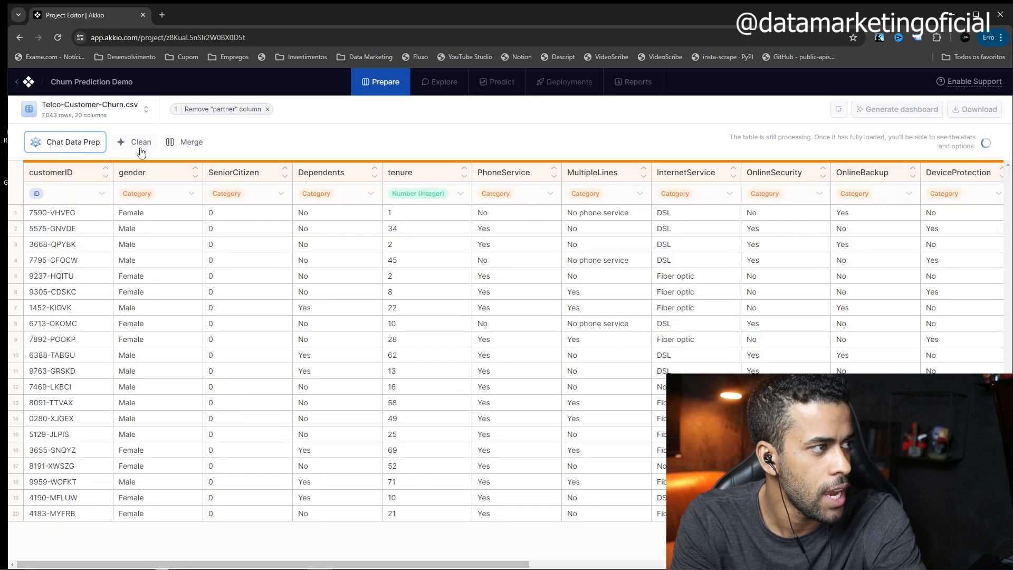
Step: Review all the dataset cleaning options and close them without applying any
click(141, 150)
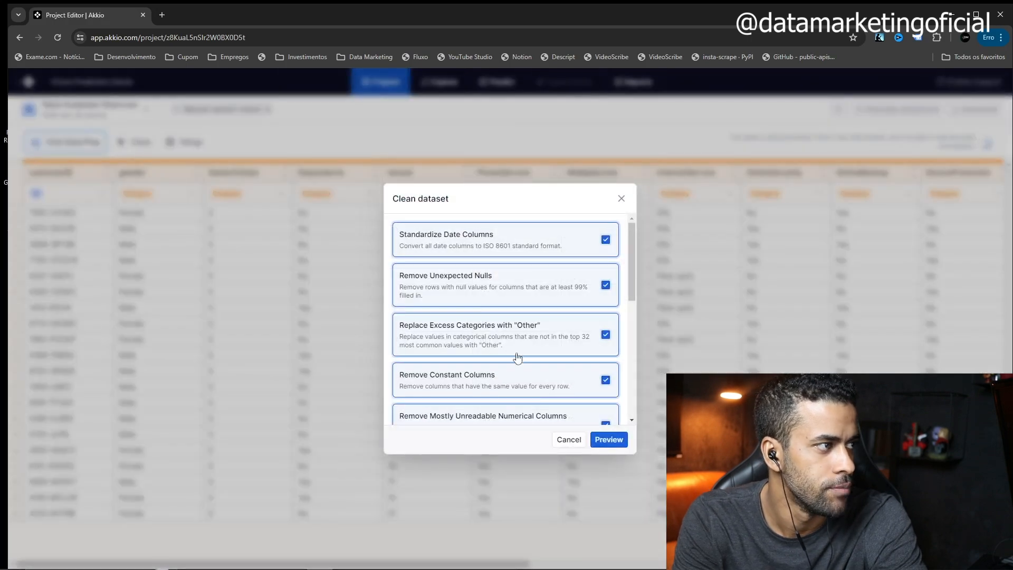
scroll(516, 355, down, 10)
drag(630, 376, 629, 239)
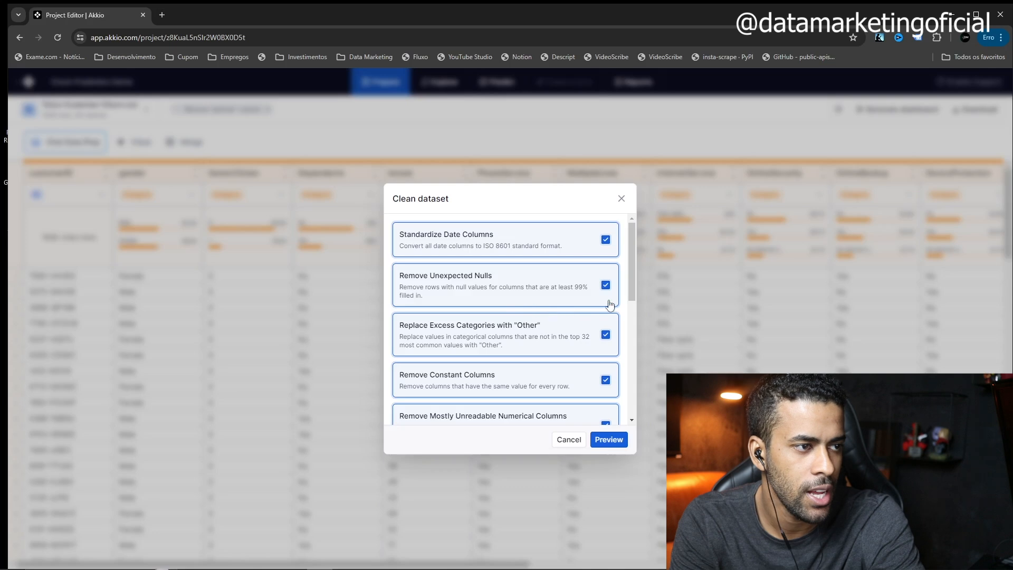
scroll(607, 306, down, 1)
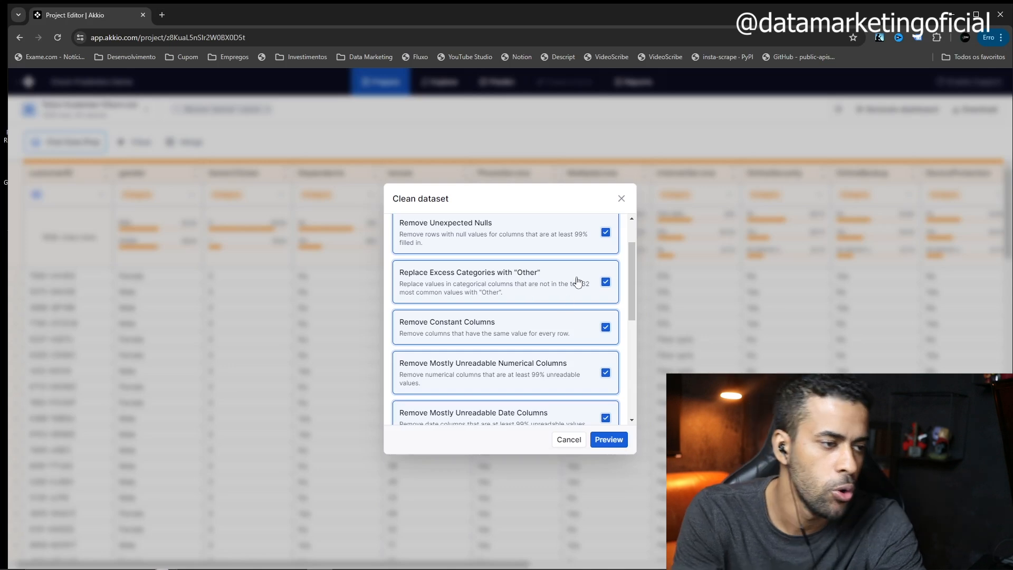
drag(630, 261, 633, 366)
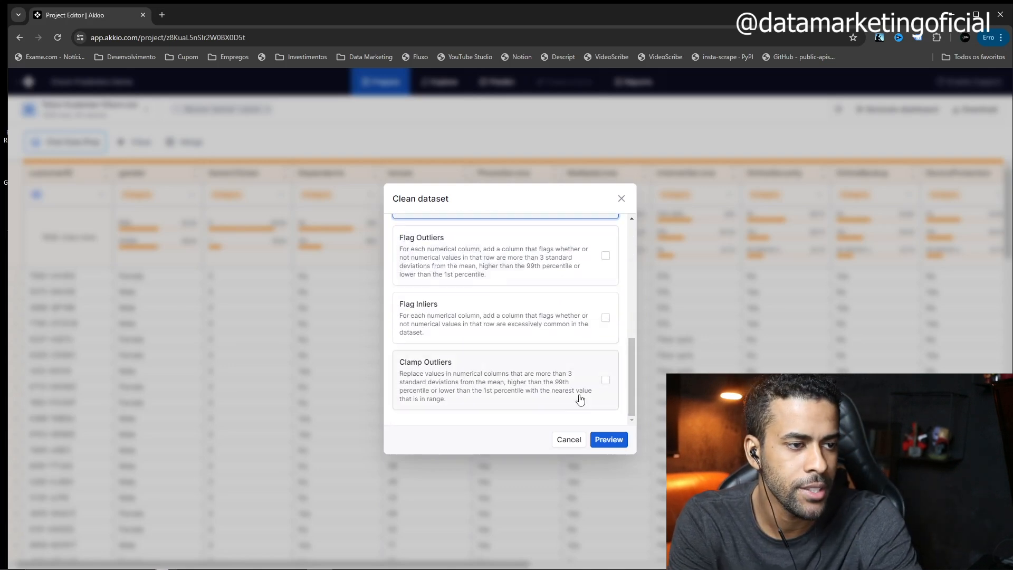
click(622, 198)
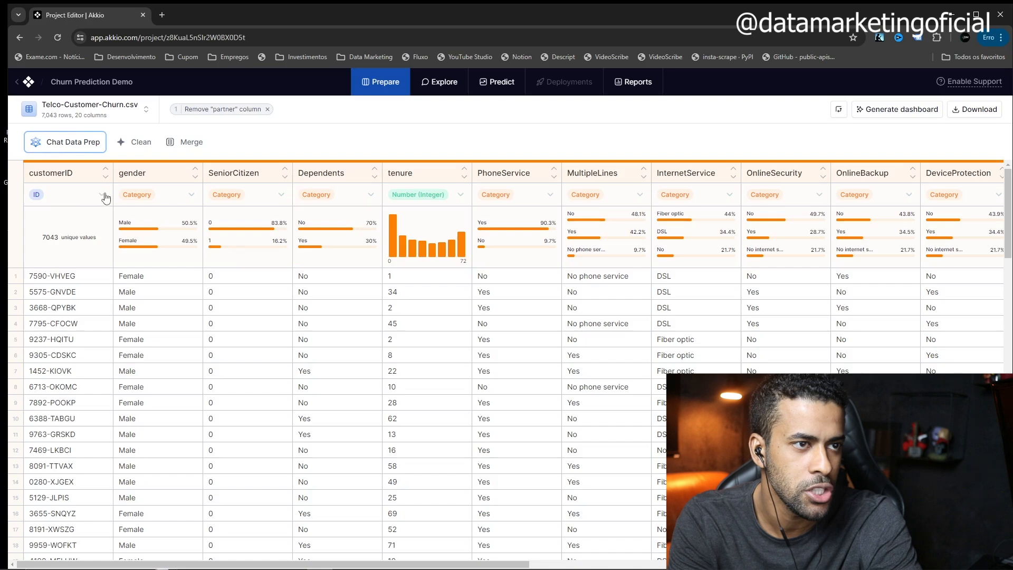
Step: Look at the Merge and AI-generated report dialogs for the dataset, closing each without entering anything
click(189, 143)
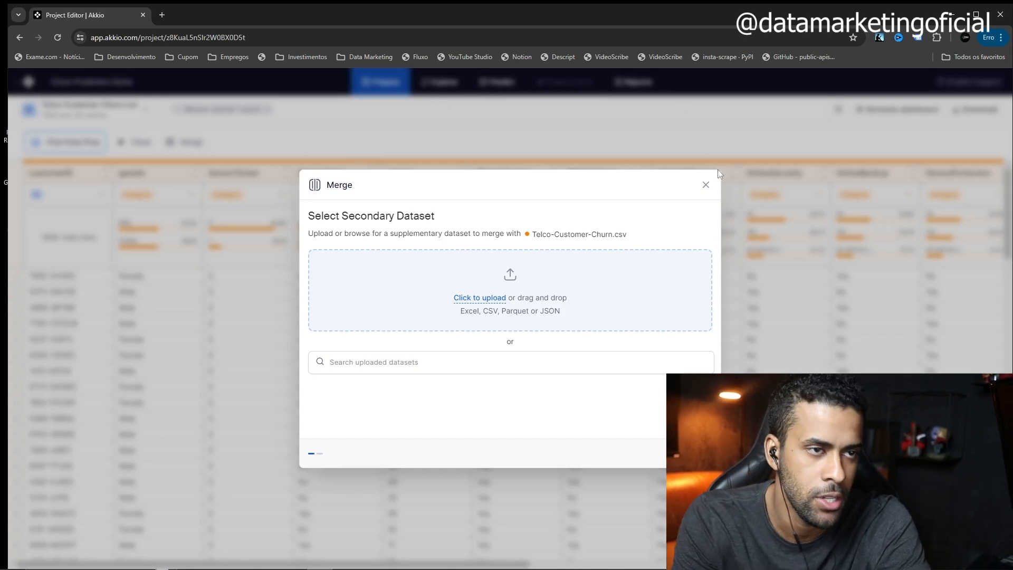
click(706, 184)
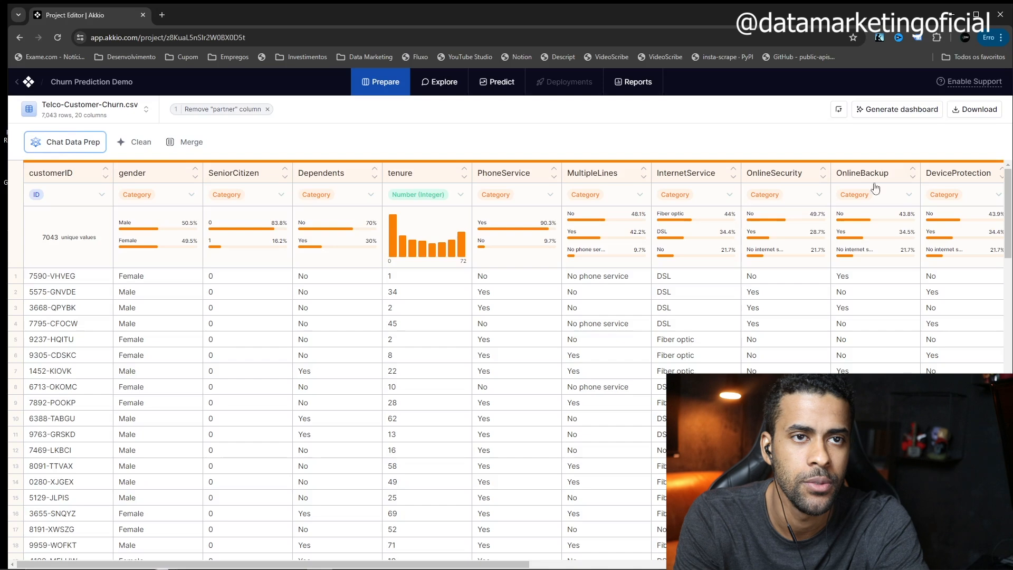
click(889, 113)
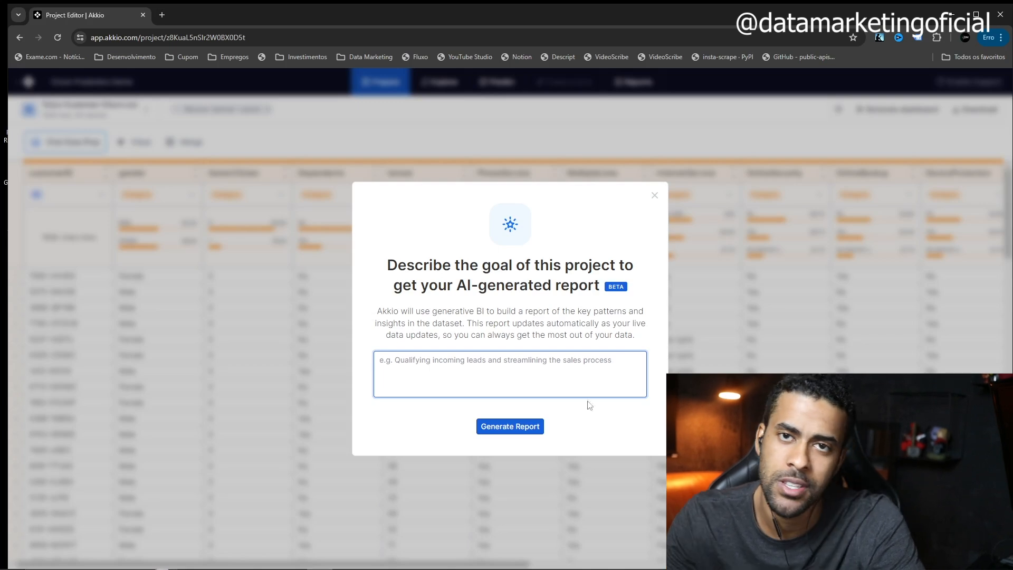
click(655, 196)
Step: Generate a bar chart of customer churn in Chat Explore using the suggested question, and inspect its bars
click(446, 87)
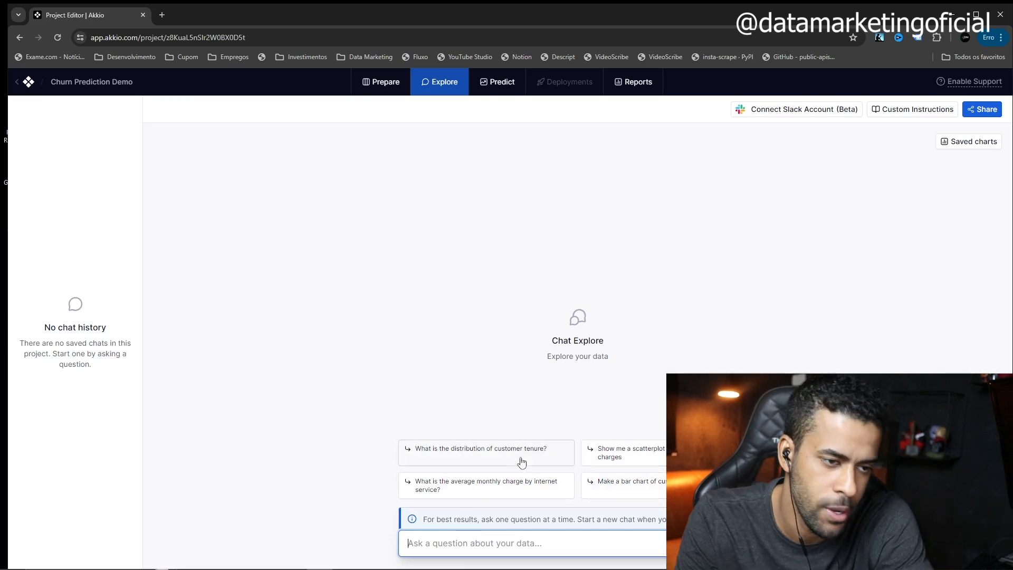
click(622, 494)
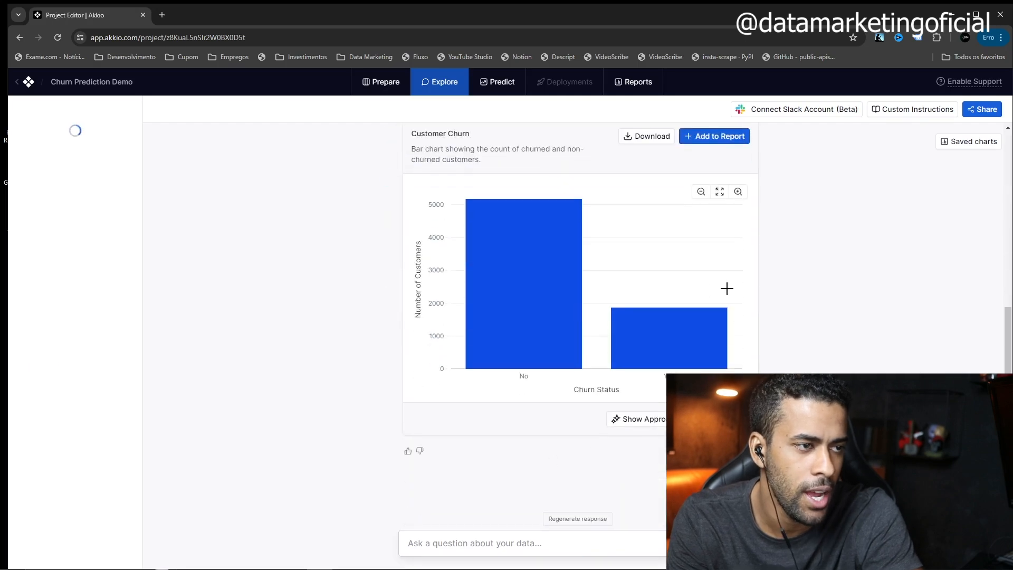
mouse_move(537, 366)
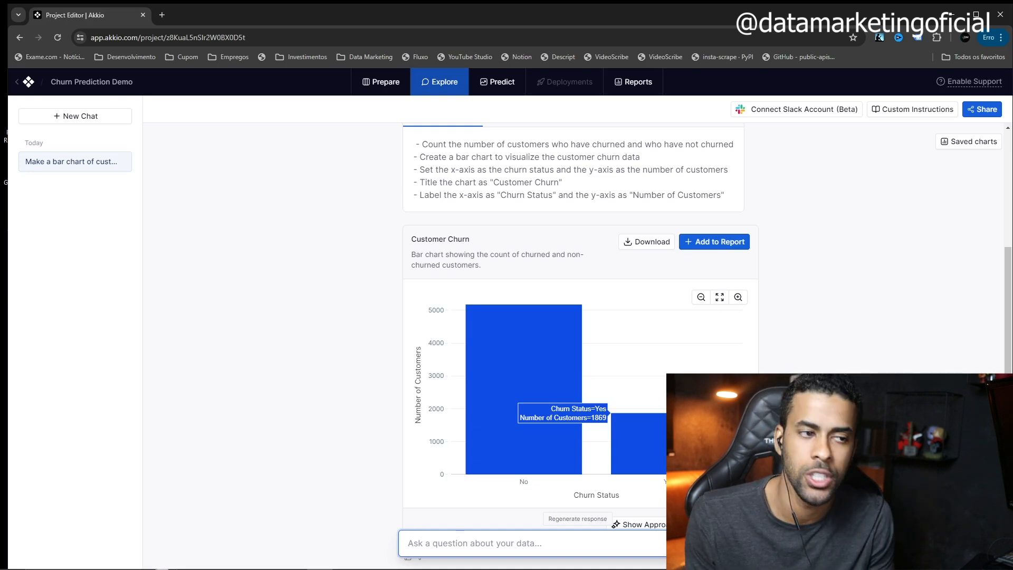
Step: Create a predictive model with Churn as the field to predict, using the Fastest training mode
click(719, 299)
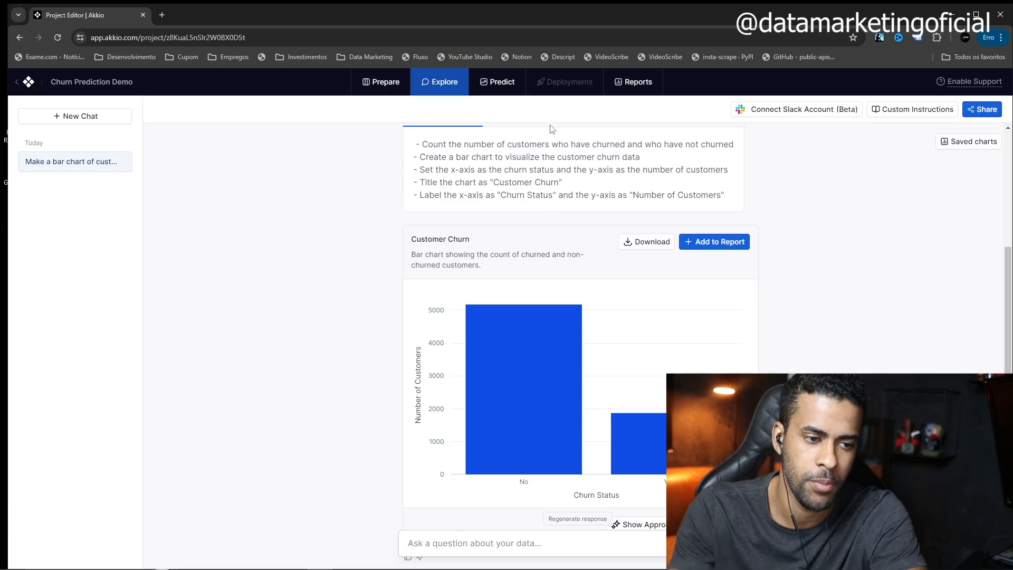
click(498, 83)
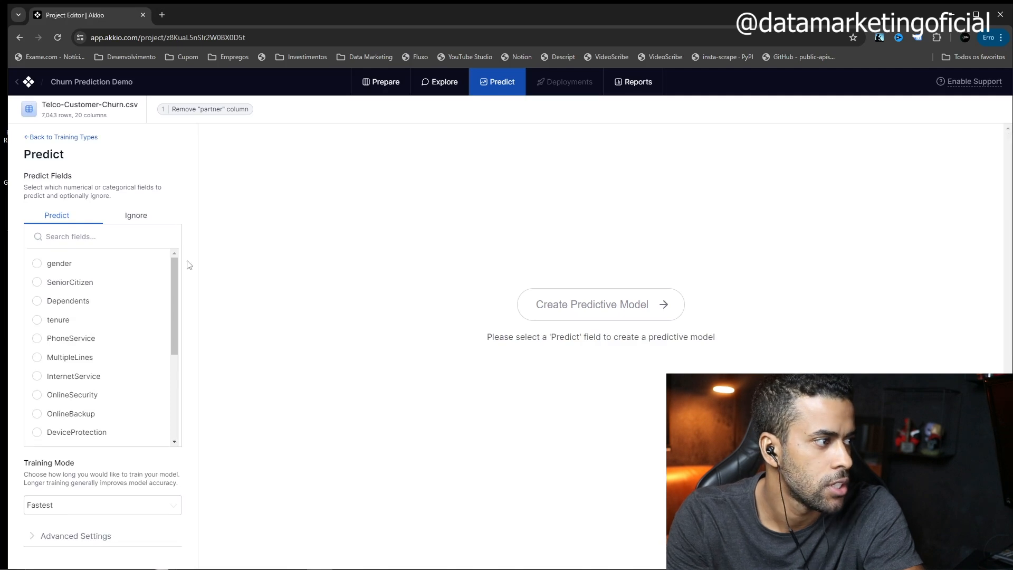
scroll(175, 278, down, 3)
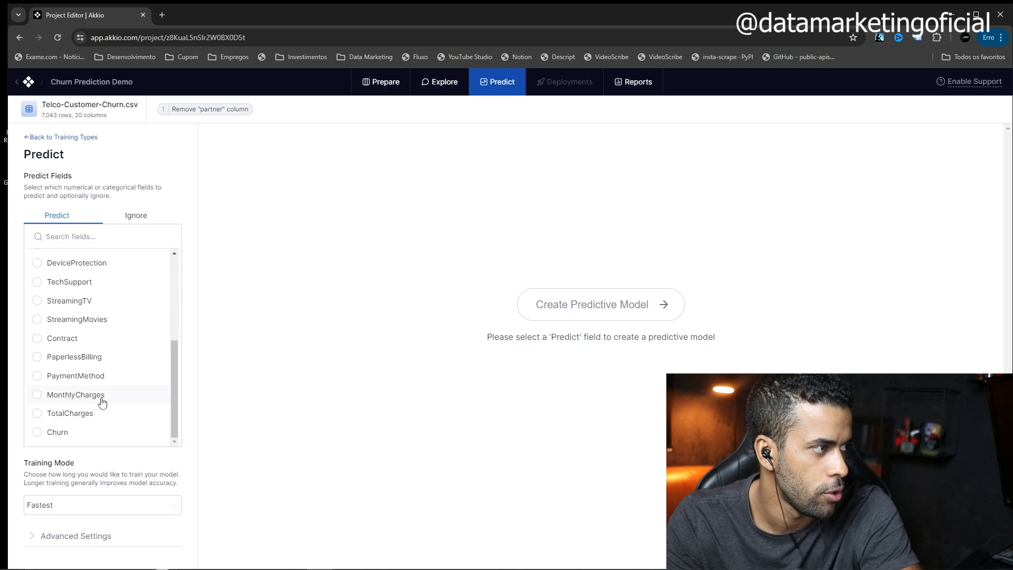
click(38, 432)
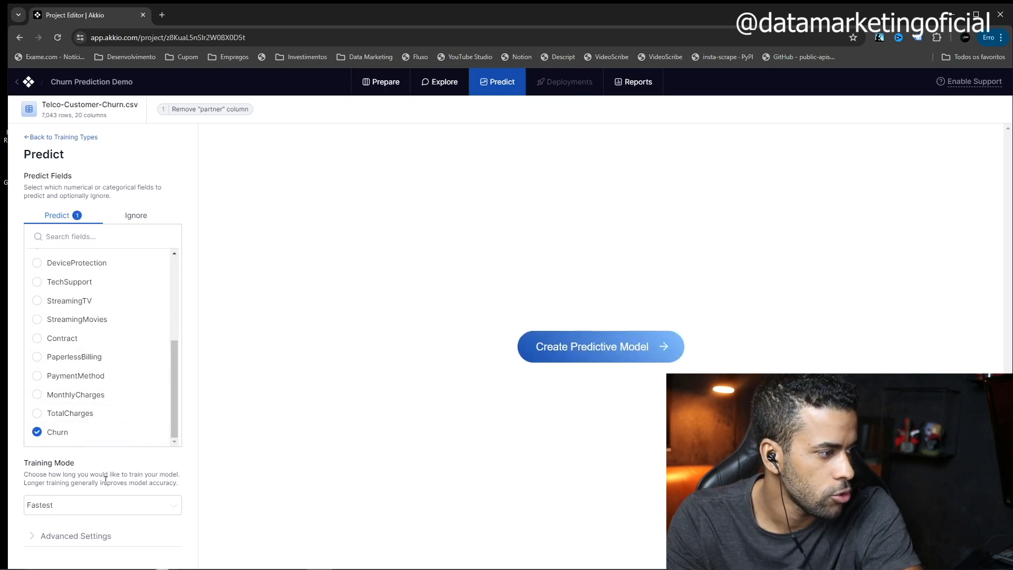
click(605, 354)
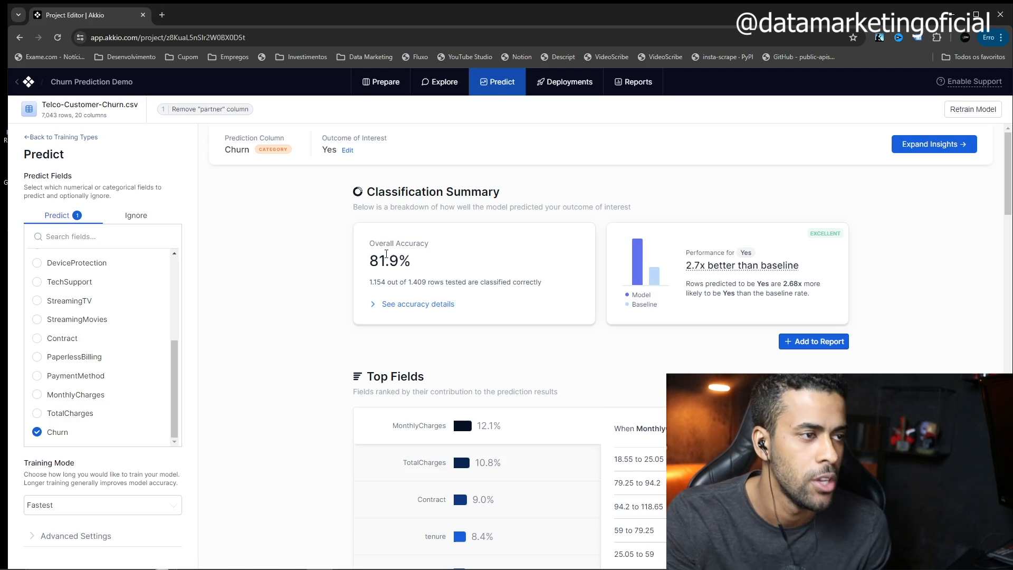
Step: Examine the churn model's overall accuracy, its top contributing fields and the top factors behind the Yes outcome
drag(370, 260, 419, 264)
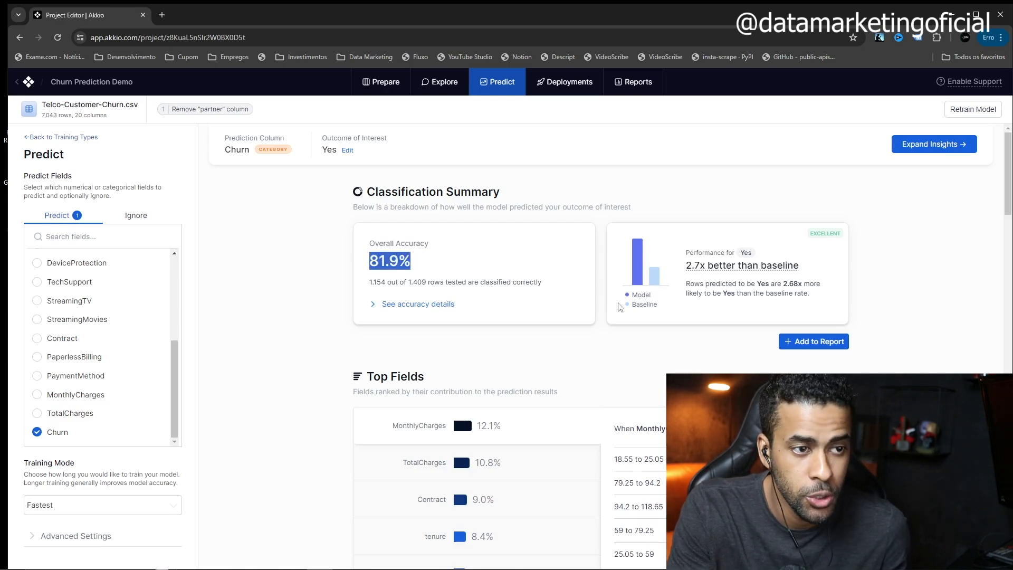
scroll(706, 334, down, 3)
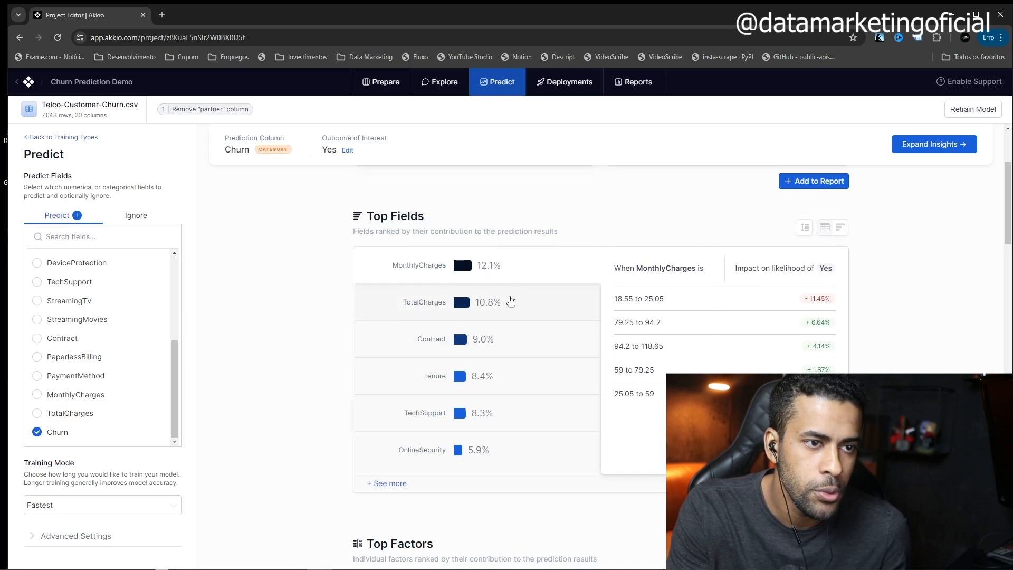
scroll(510, 301, down, 2)
scroll(592, 299, down, 5)
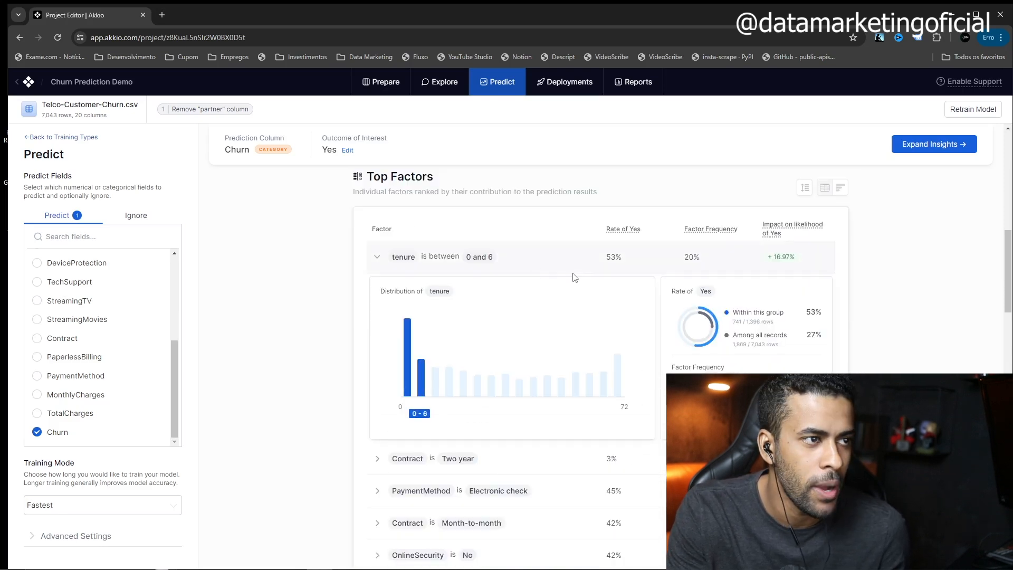
scroll(651, 329, down, 2)
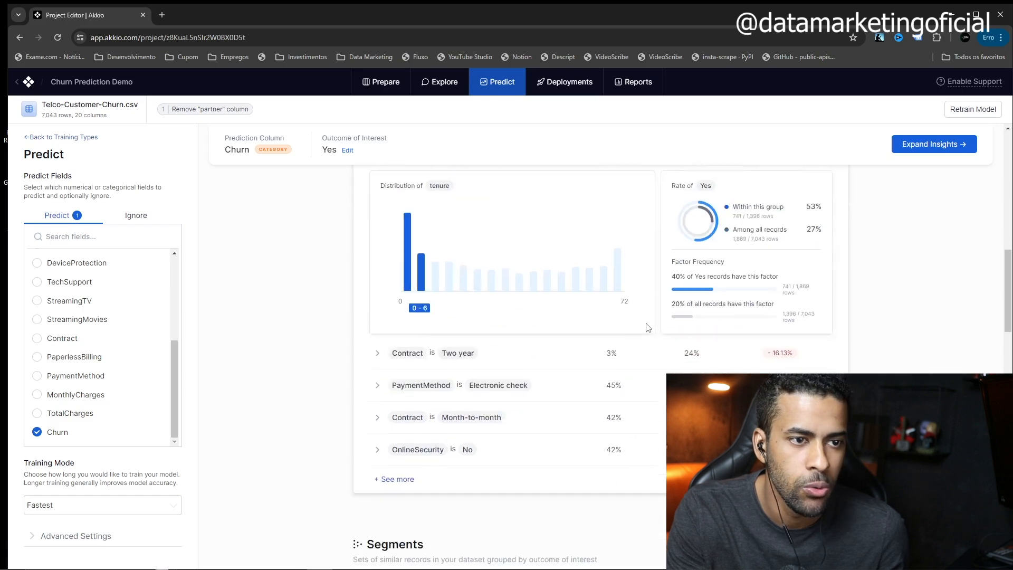
scroll(648, 327, down, 1)
scroll(544, 319, down, 3)
scroll(539, 319, up, 3)
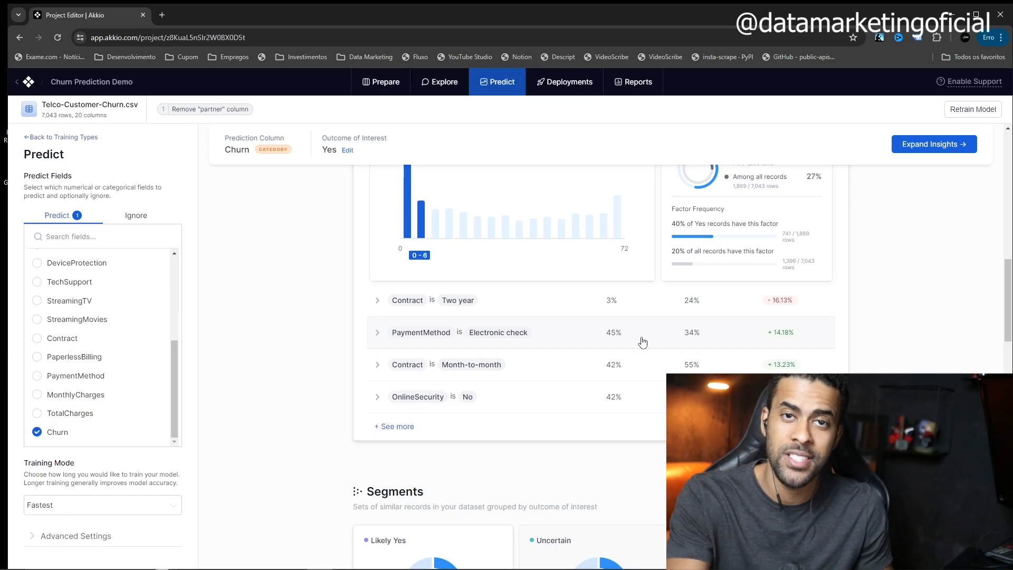
scroll(559, 379, down, 1)
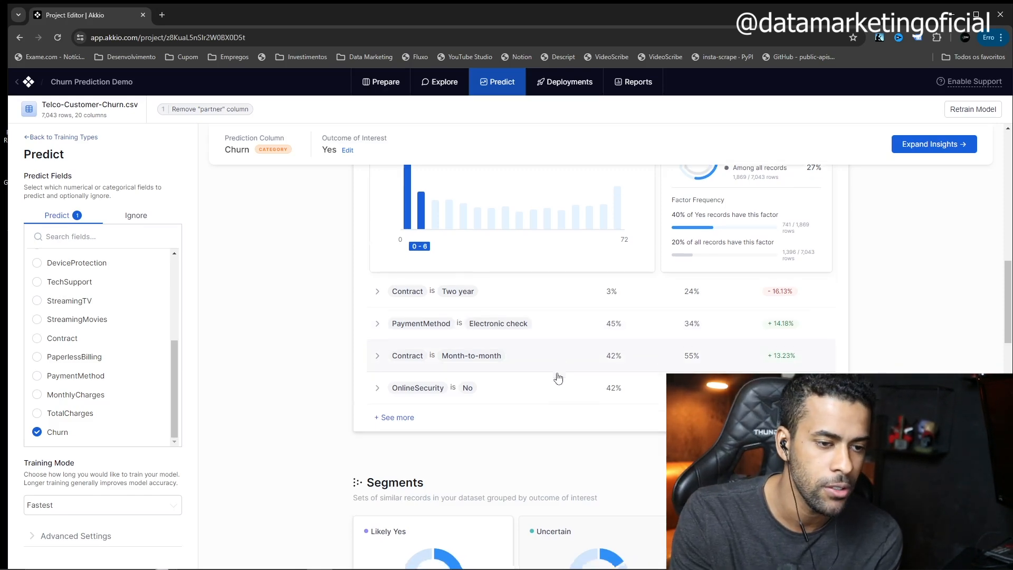
Step: Examine the model's Likely Yes, Uncertain and Unlikely Yes segments, the decision threshold graph and the sample rows
scroll(560, 380, down, 6)
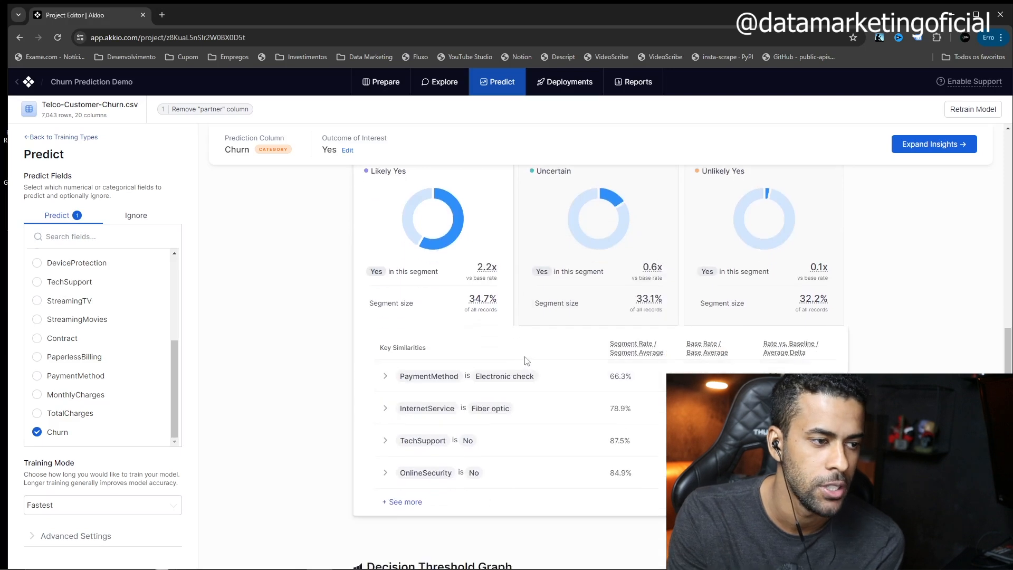
scroll(536, 362, up, 2)
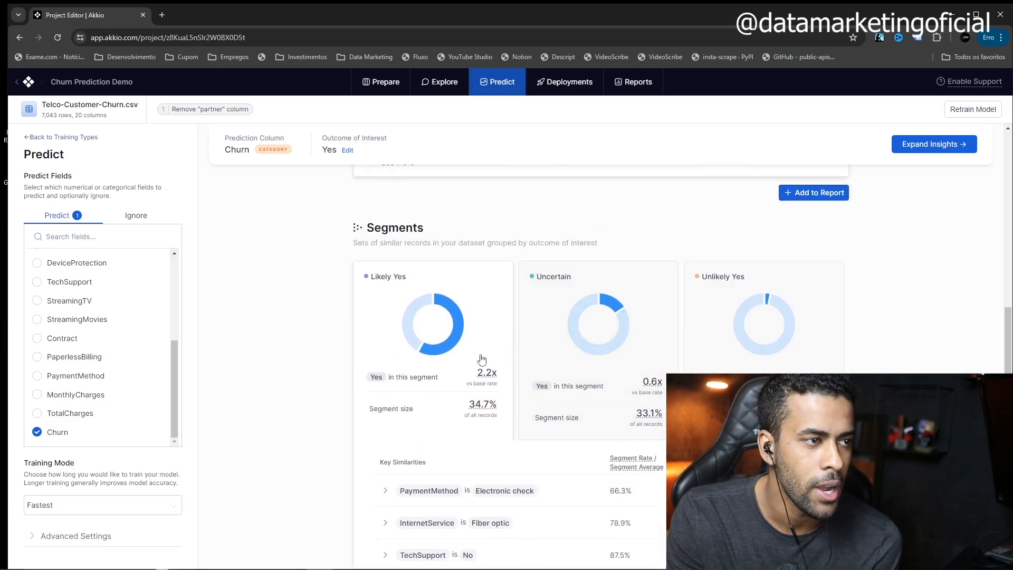
scroll(581, 296, down, 2)
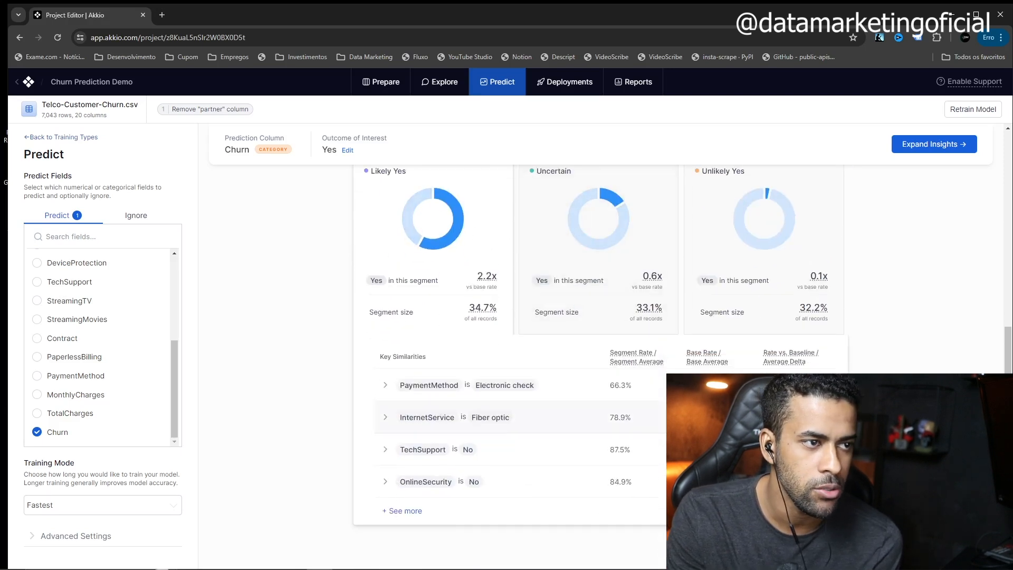
scroll(684, 372, down, 6)
scroll(666, 370, down, 3)
scroll(554, 319, up, 3)
scroll(596, 380, down, 10)
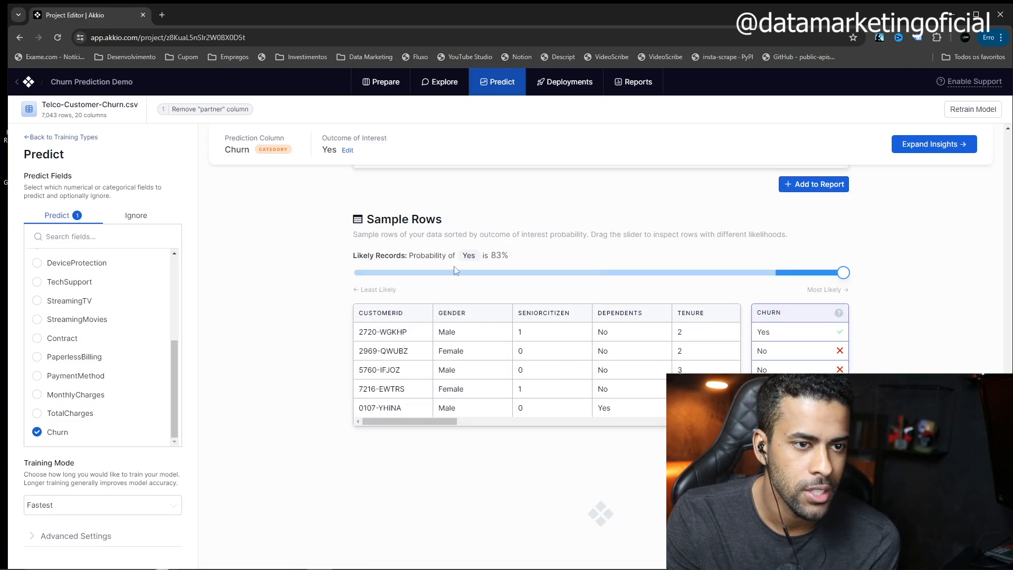
Step: Open the model's expanded insights report and review its classification summary, top fields and top factors
click(901, 150)
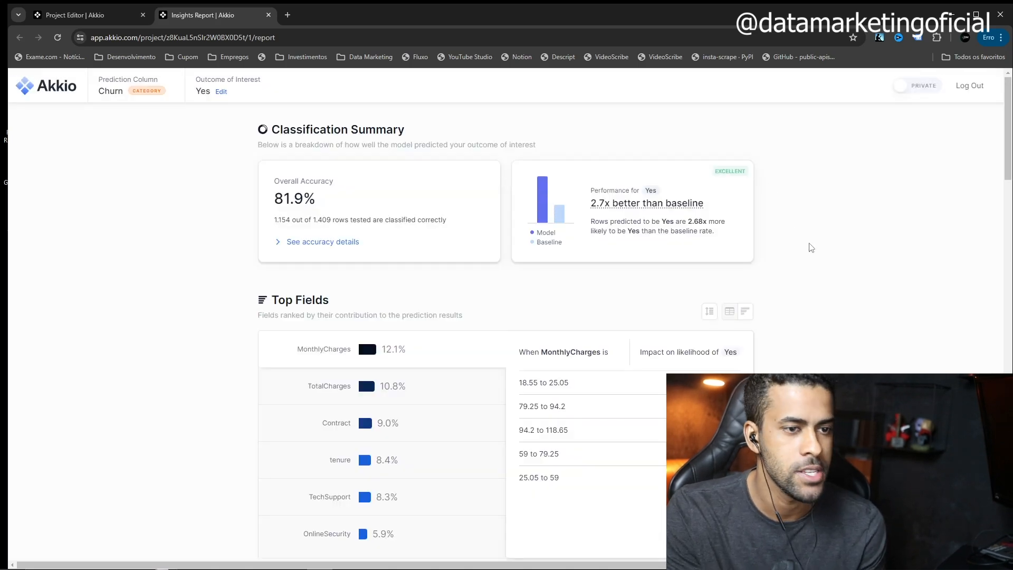
scroll(765, 263, down, 3)
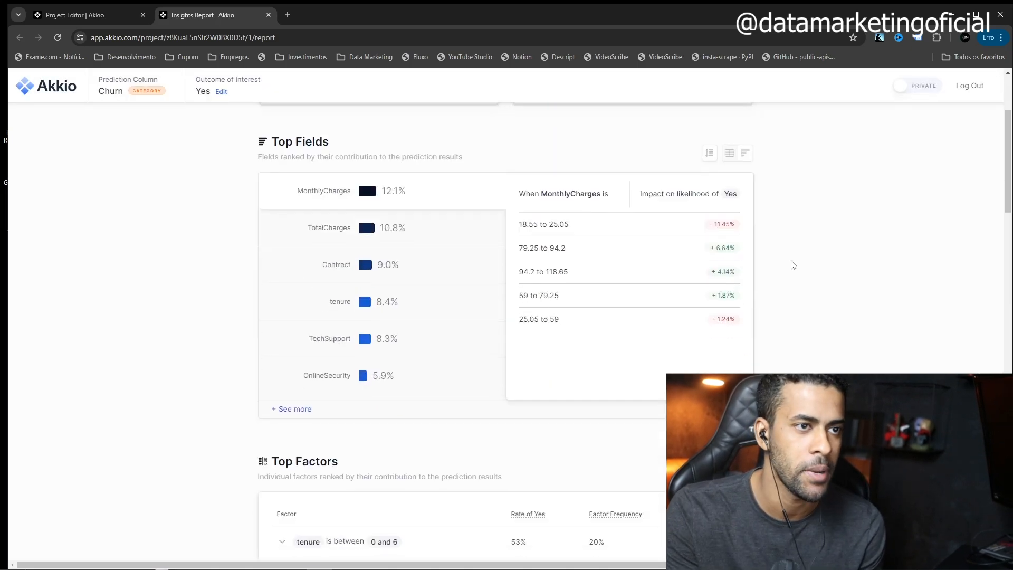
scroll(780, 265, up, 3)
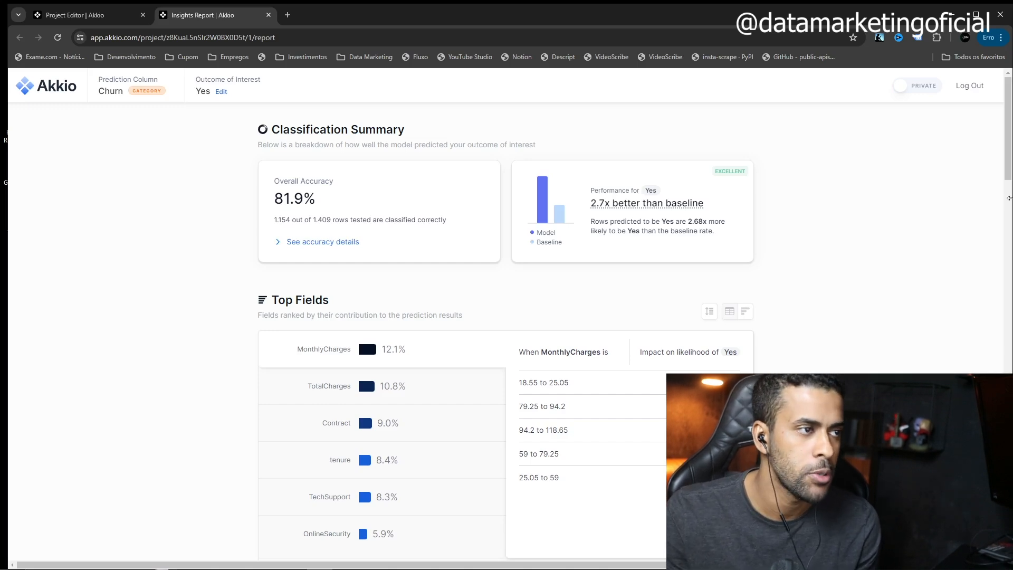
scroll(814, 317, down, 7)
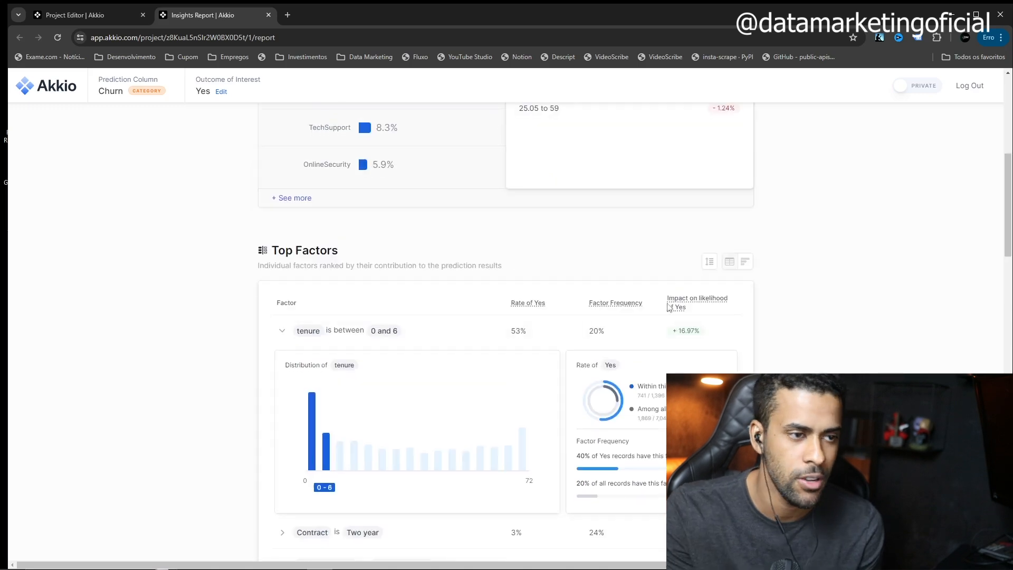
Step: Look at the project's deployment settings and browse the charts available for the Churn Prediction Demo Report without adding one
click(90, 15)
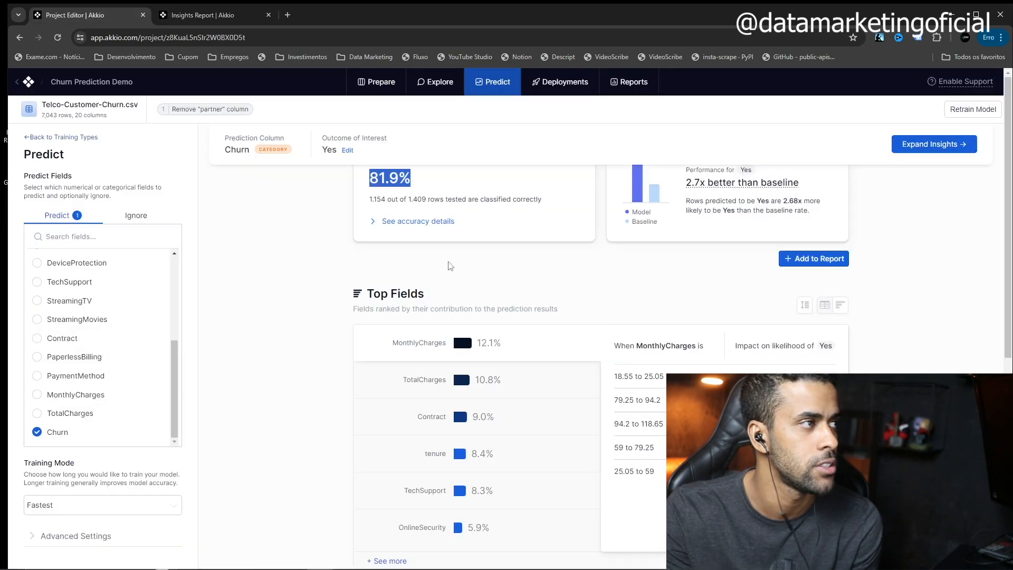
click(565, 84)
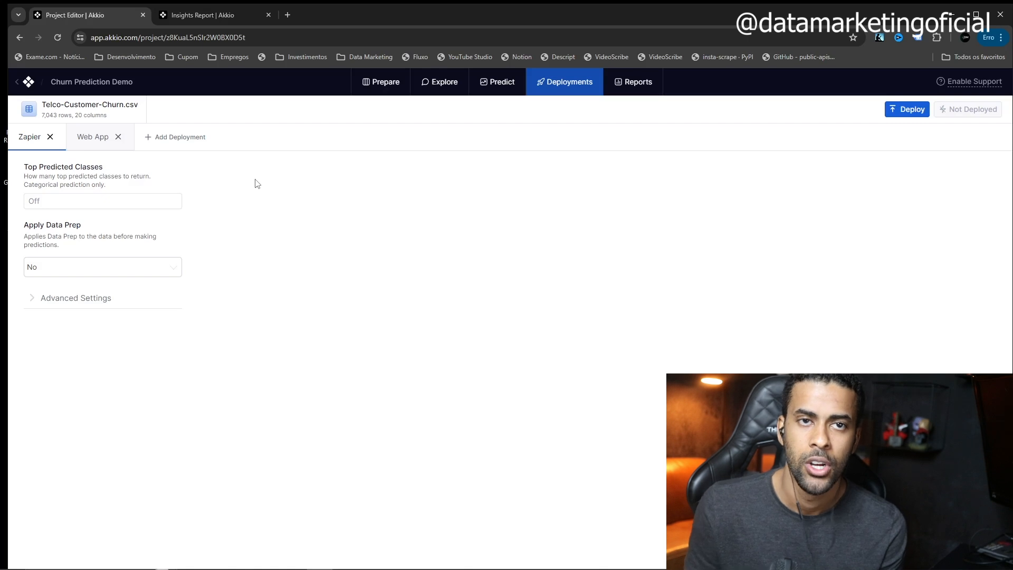
click(641, 84)
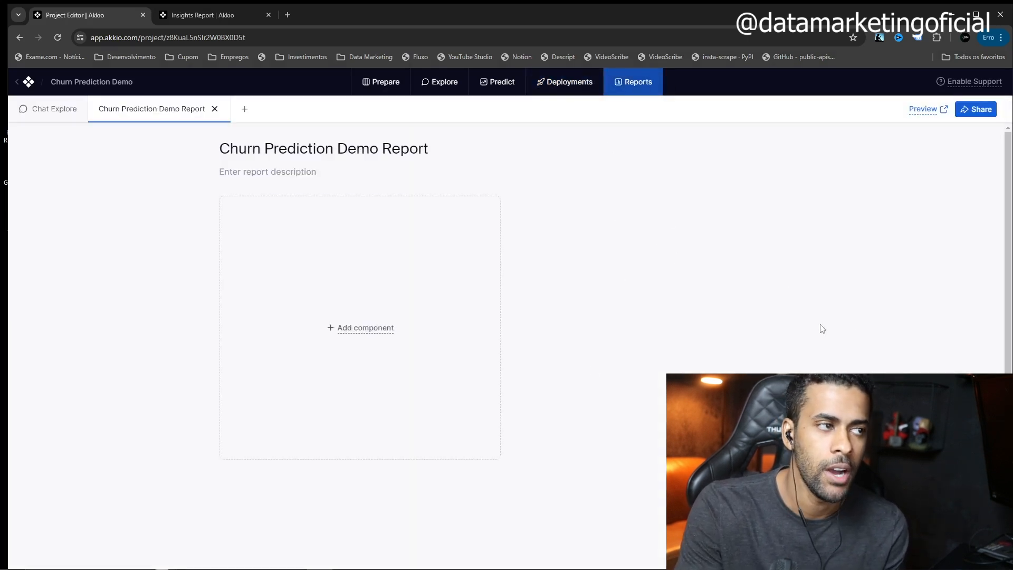
click(346, 328)
click(348, 320)
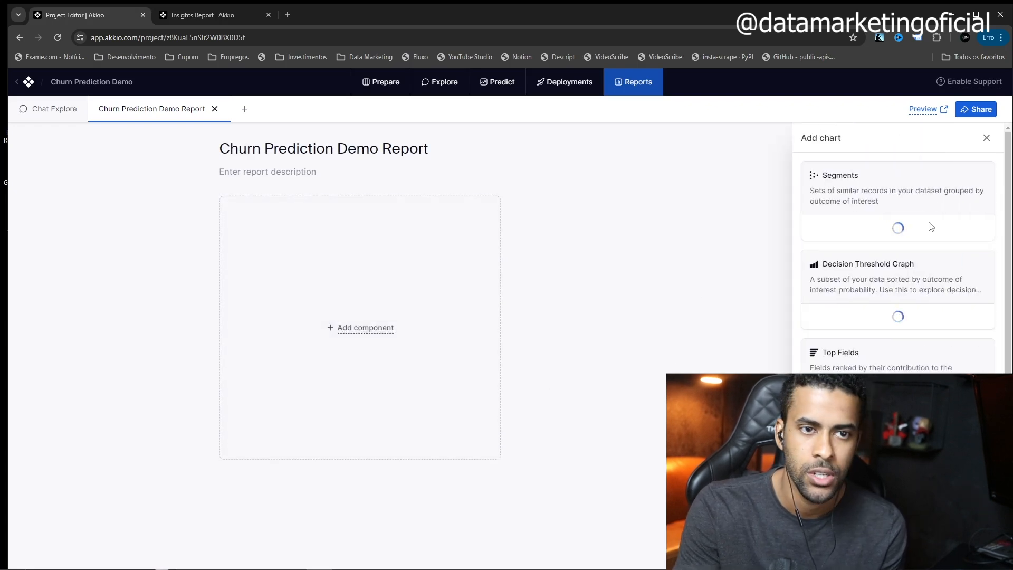
mouse_move(930, 244)
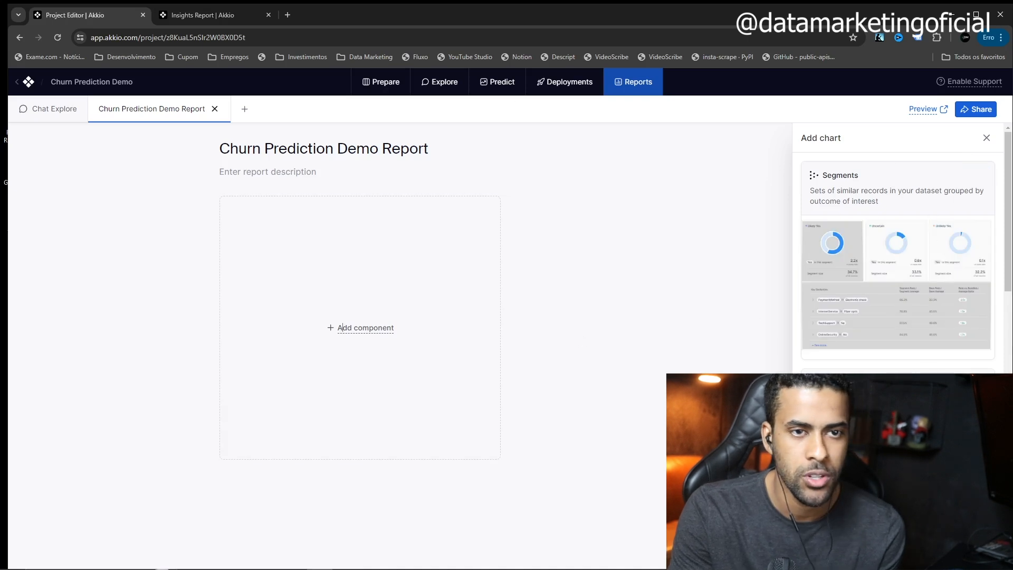
scroll(929, 227, down, 10)
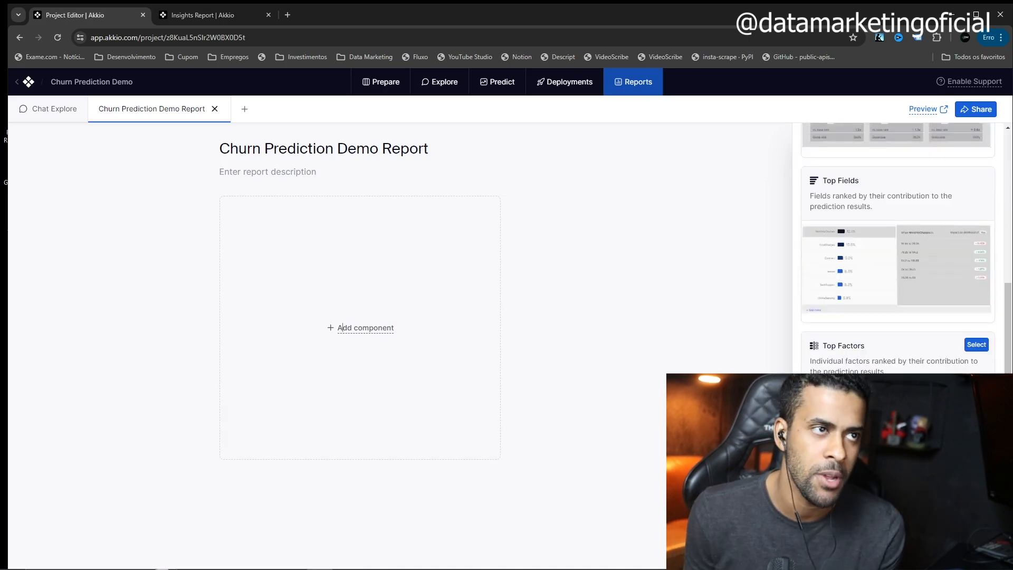
Step: Revisit the insights report briefly and return to the project's data preparation page
click(214, 16)
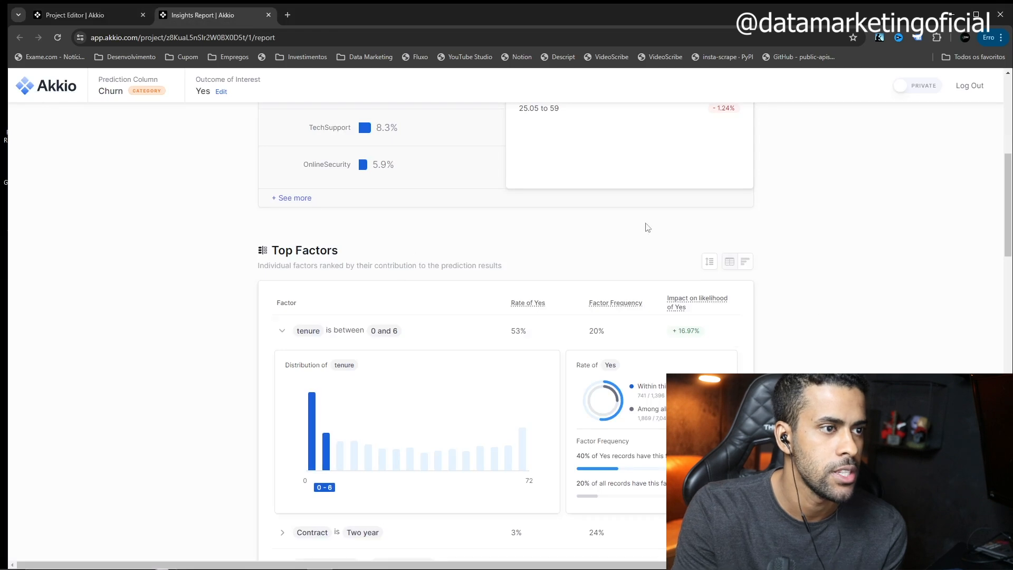
click(117, 17)
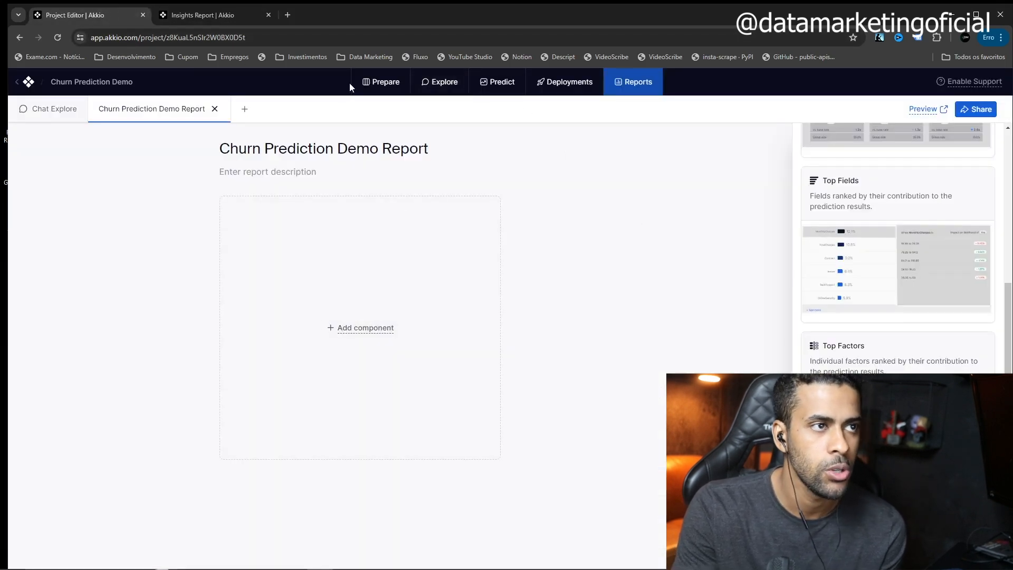
click(383, 90)
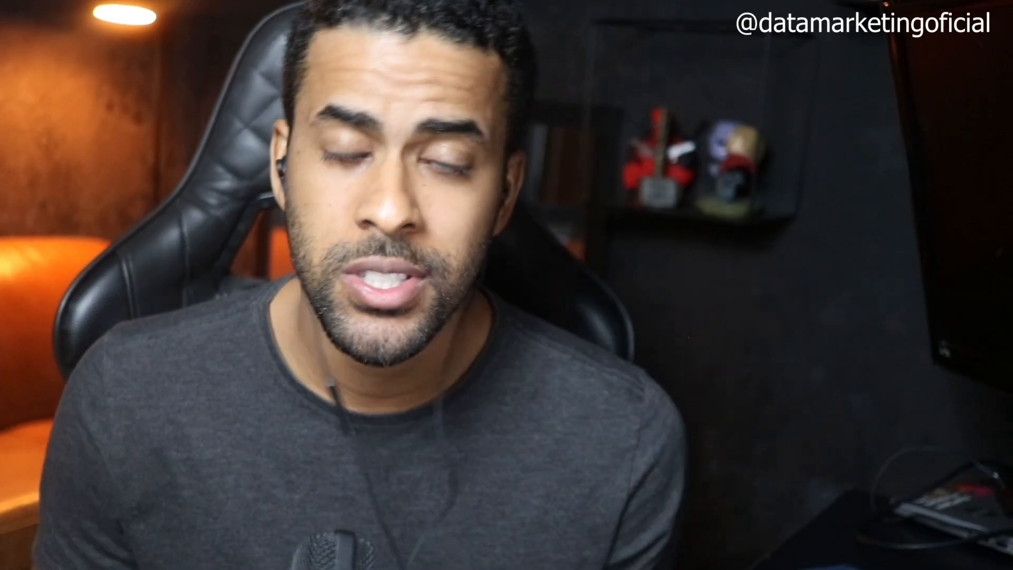